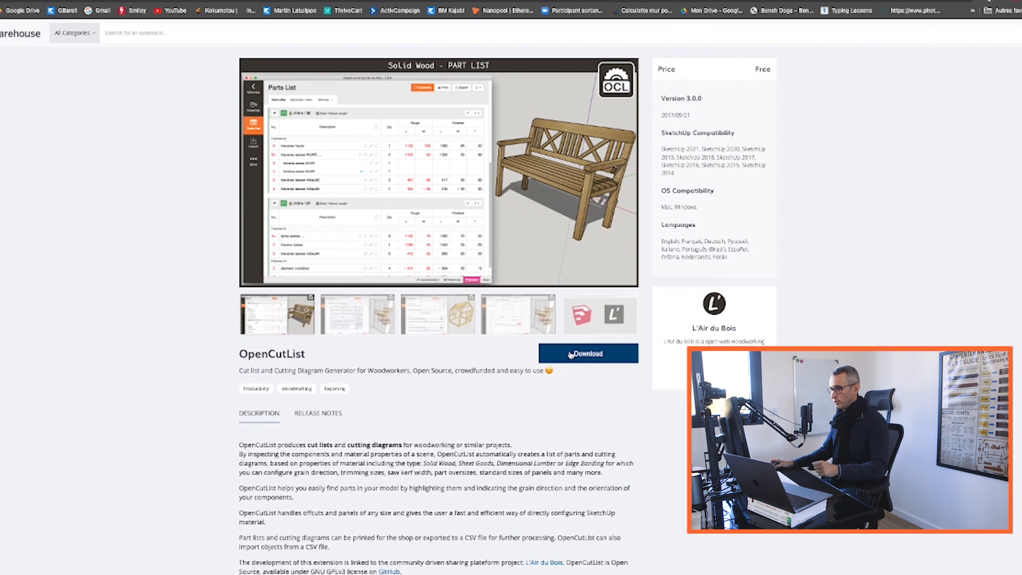
Examine the OpenCutList extension page, its v3.0.0 release notes on GitHub and its financial contribution page.
scroll(399, 421, down, 2)
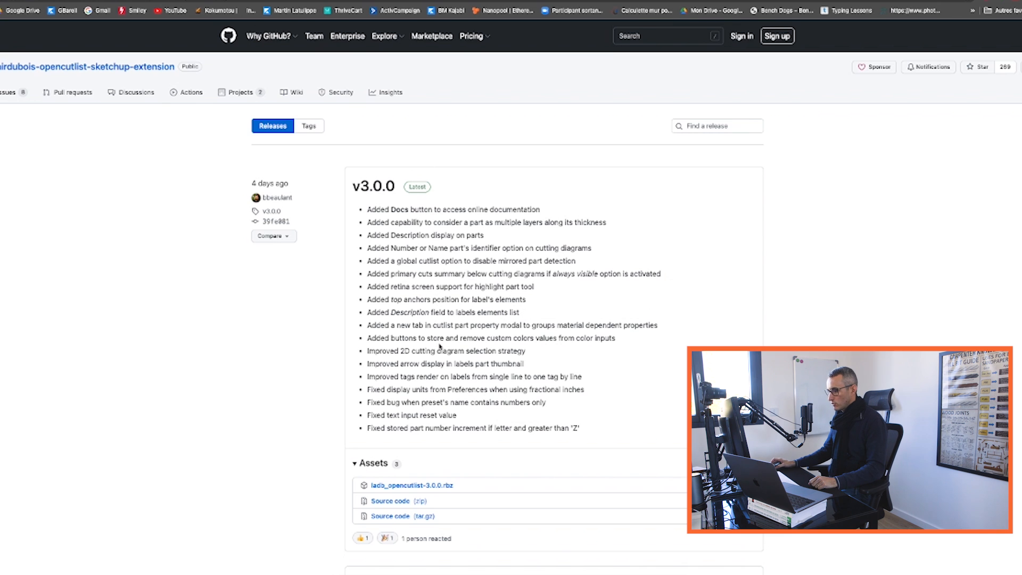
scroll(440, 346, down, 3)
scroll(440, 346, down, 2)
scroll(440, 347, up, 4)
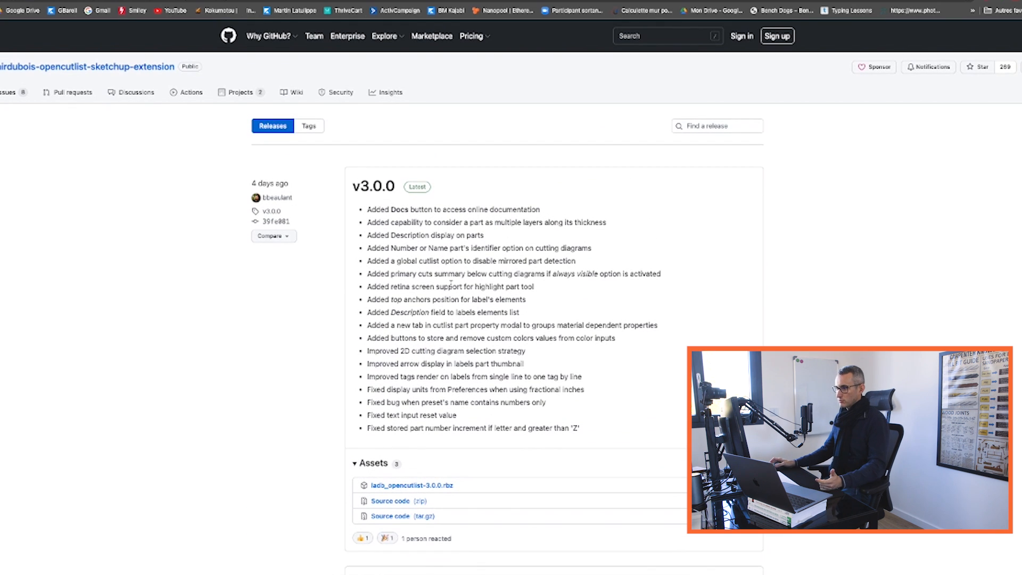
scroll(561, 456, down, 20)
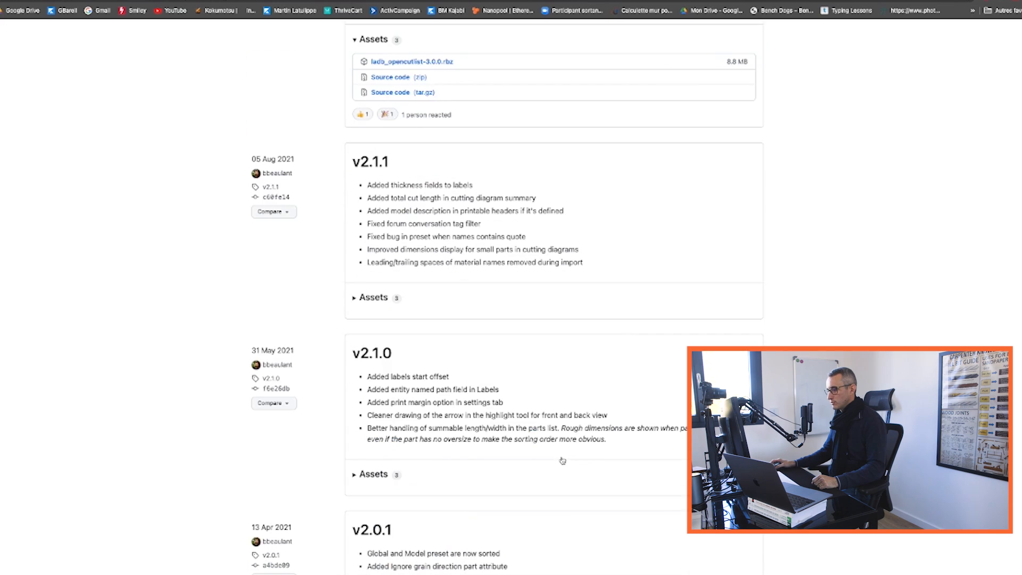
scroll(442, 446, up, 20)
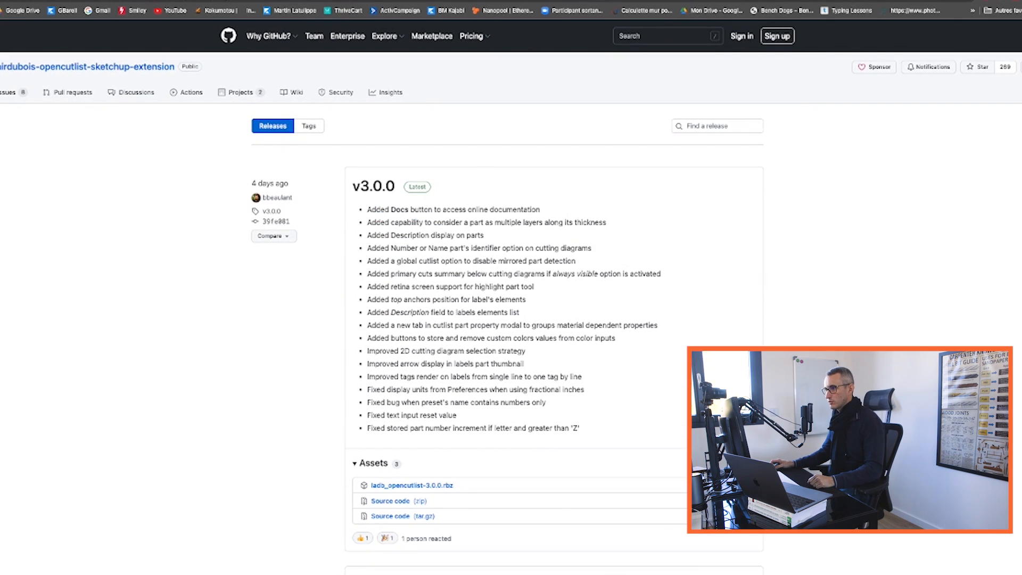
click(242, 1)
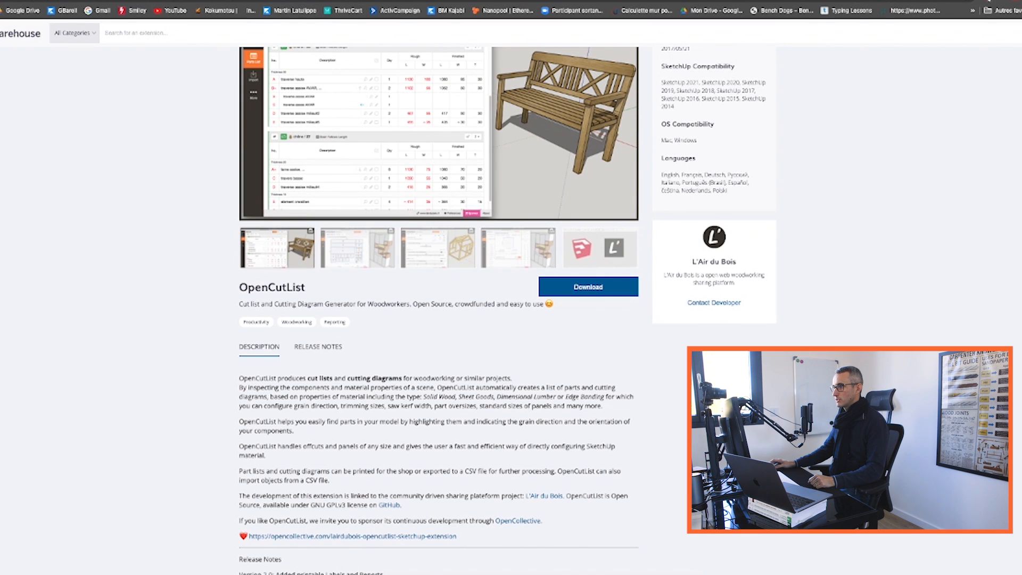
click(319, 1)
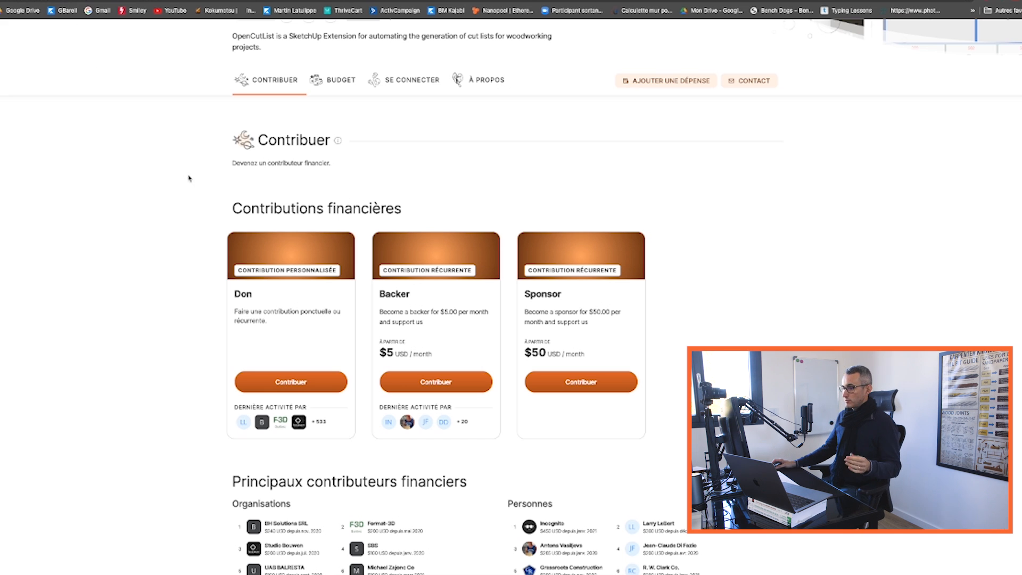
click(341, 0)
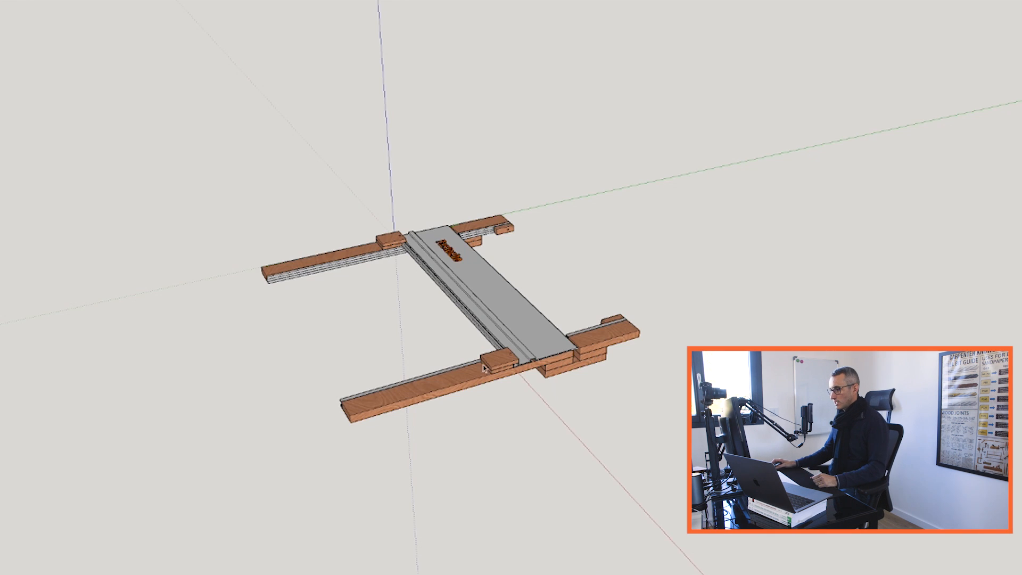
Switch to SketchUp and open OpenCutList's materials list for the parallel guide model, keeping the model in view.
mouse_move(484, 368)
middle_down()
mouse_move(388, 342)
mouse_move(368, 324)
middle_up()
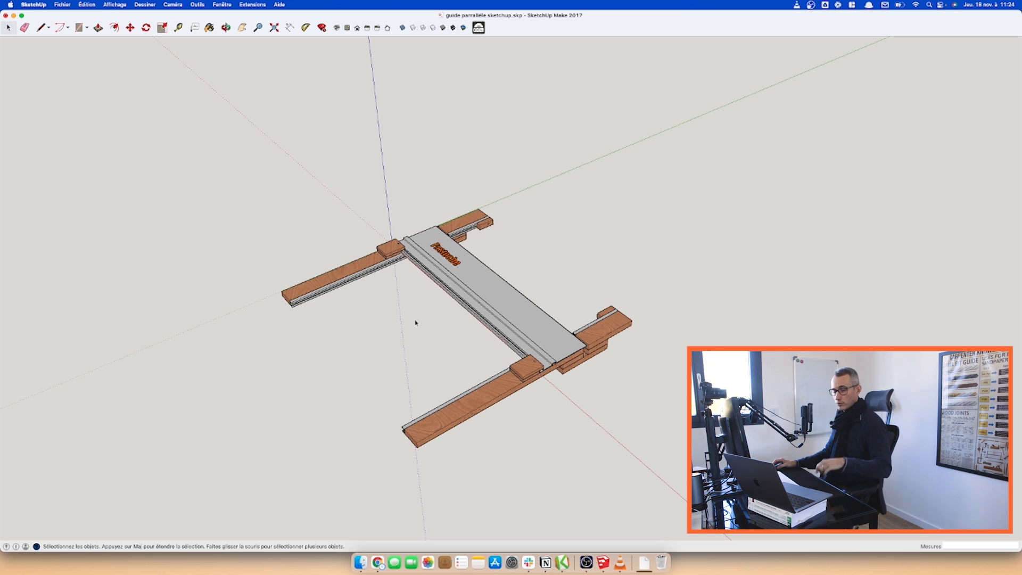
middle_drag(415, 328, 594, 359)
middle_drag(405, 189, 463, 246)
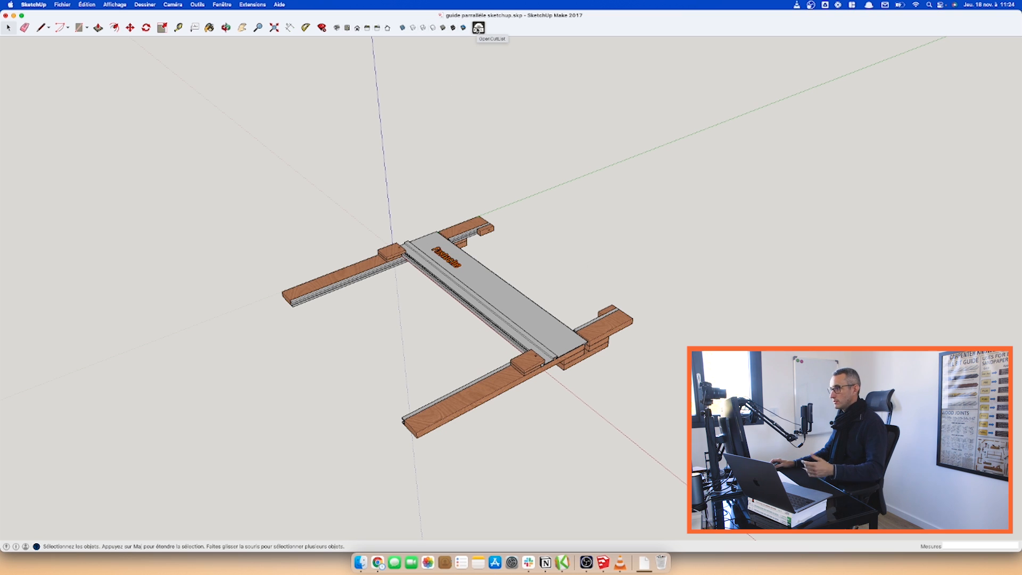
click(477, 27)
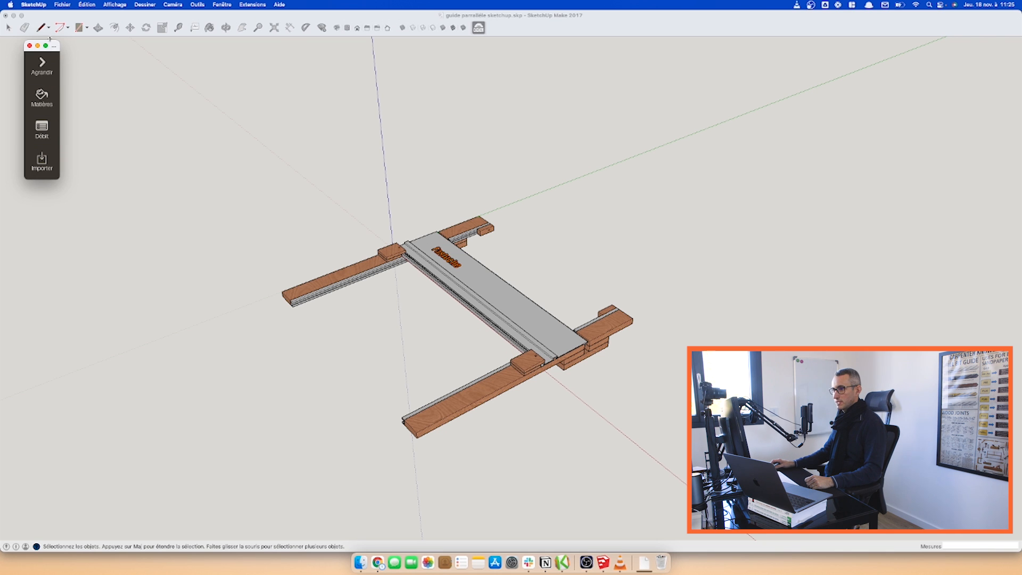
drag(53, 47, 177, 120)
click(165, 168)
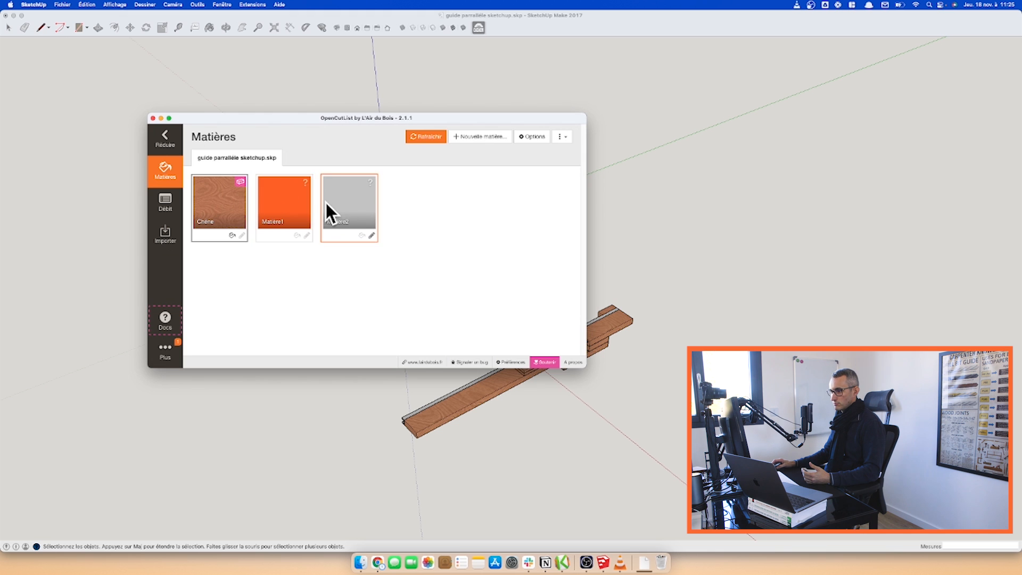
drag(298, 118, 673, 237)
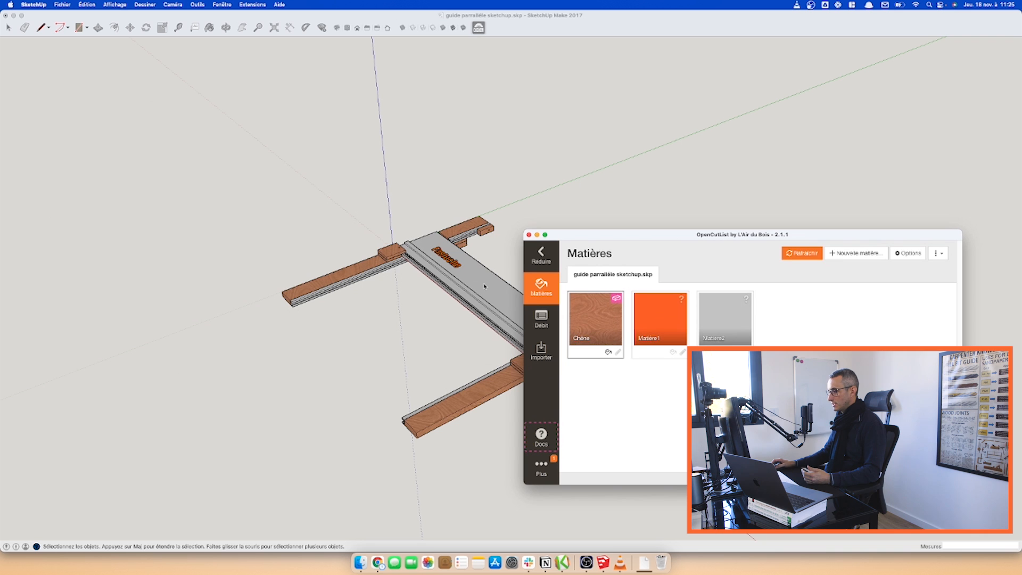
Open the properties of the Chêne material, choose Barre as its type and validate.
click(604, 324)
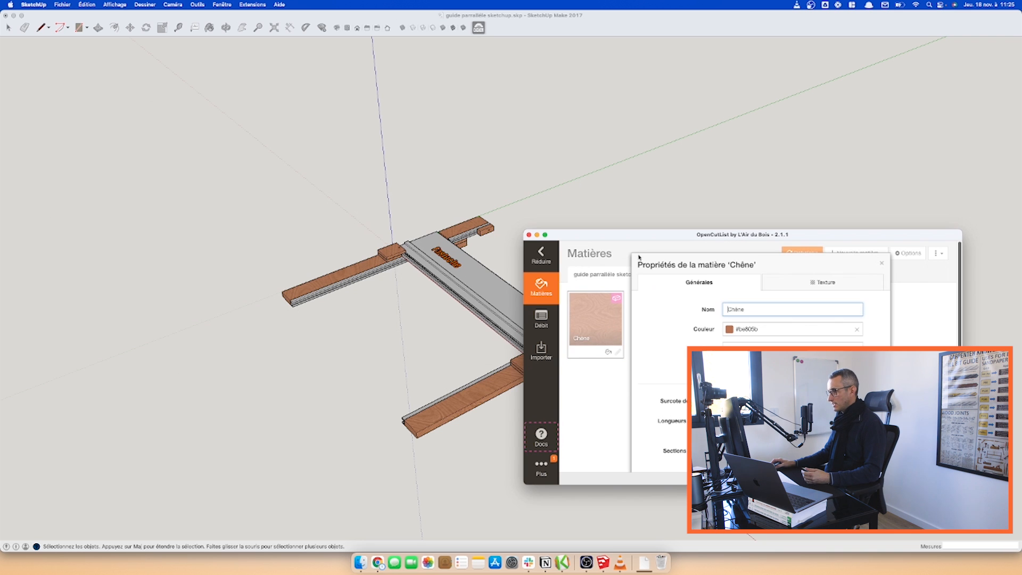
drag(672, 237, 347, 102)
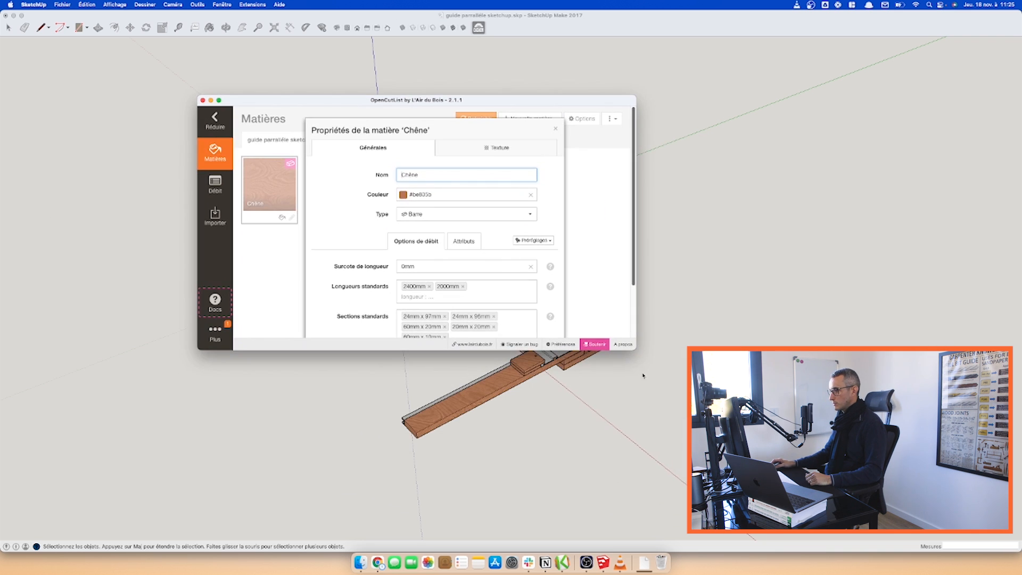
drag(631, 350, 751, 441)
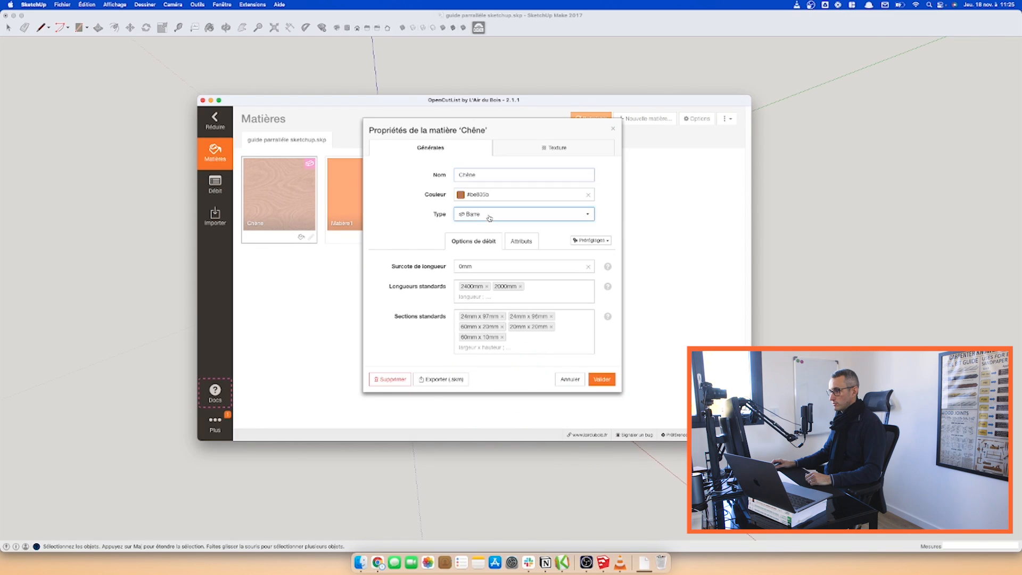
click(486, 214)
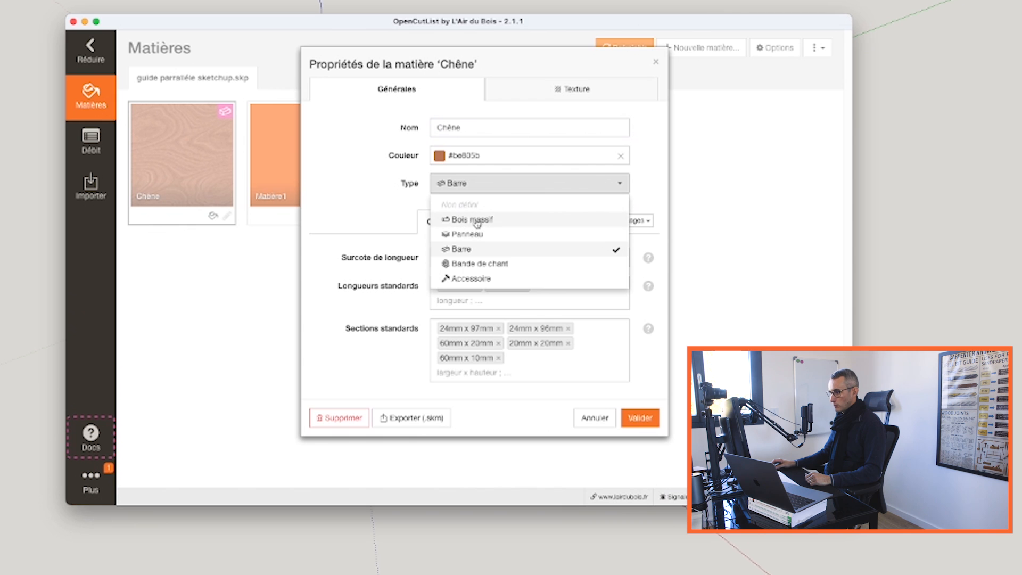
click(476, 255)
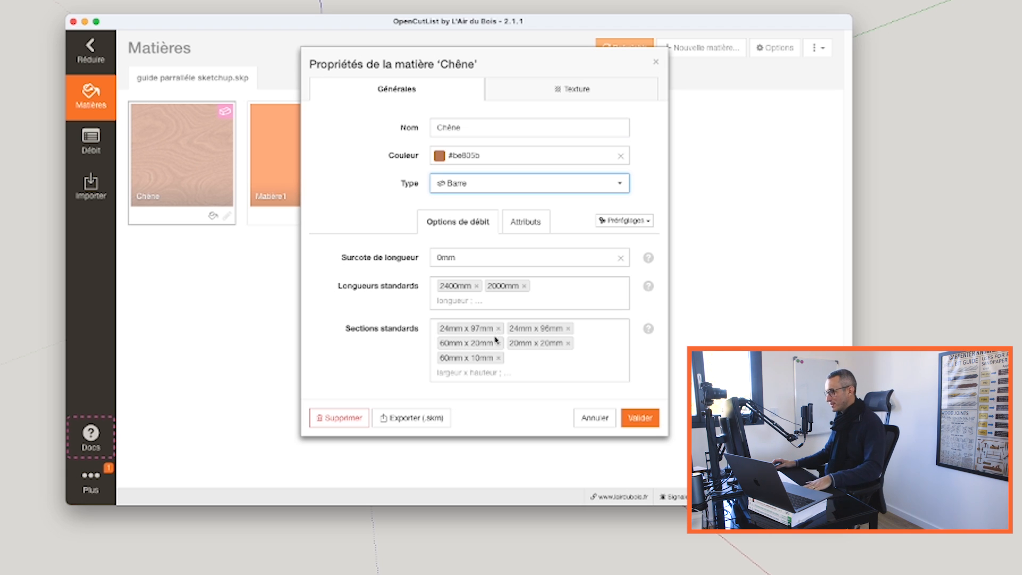
click(642, 424)
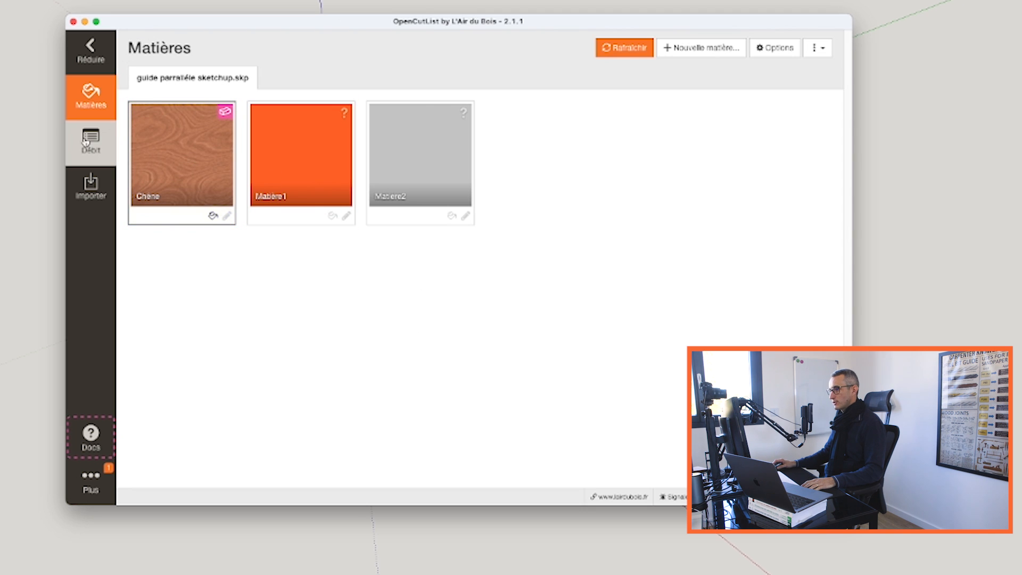
Generate the cut list (Fiche de débit) for the parallel guide model.
click(86, 141)
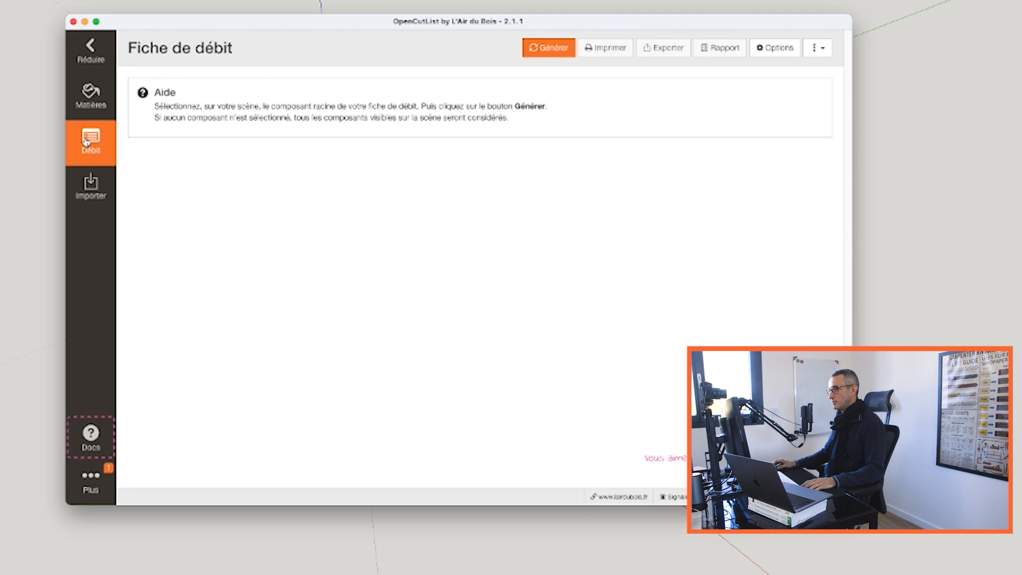
click(552, 48)
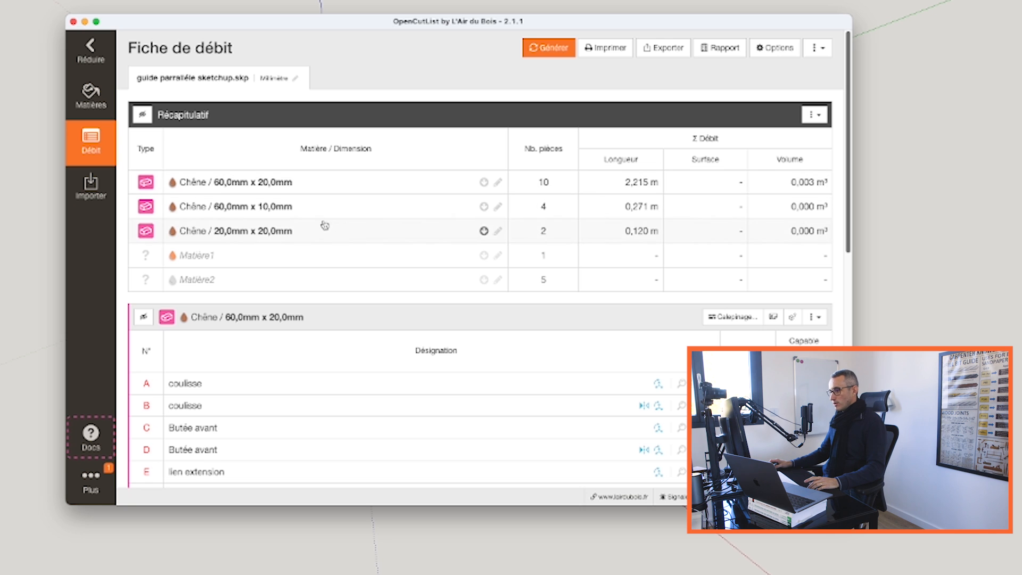
mouse_move(338, 22)
mouse_down()
mouse_move(877, 348)
mouse_move(566, 173)
mouse_move(368, 45)
mouse_up()
Examine the cut list's summary by material and section and the parts listed under Chêne 60 x 20 mm.
scroll(338, 421, down, 3)
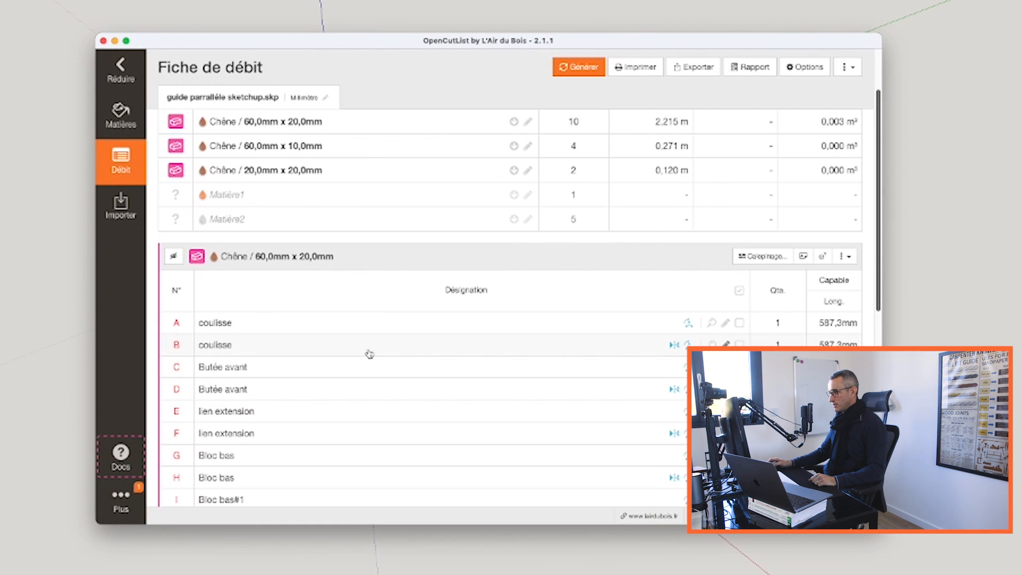
scroll(370, 347, up, 3)
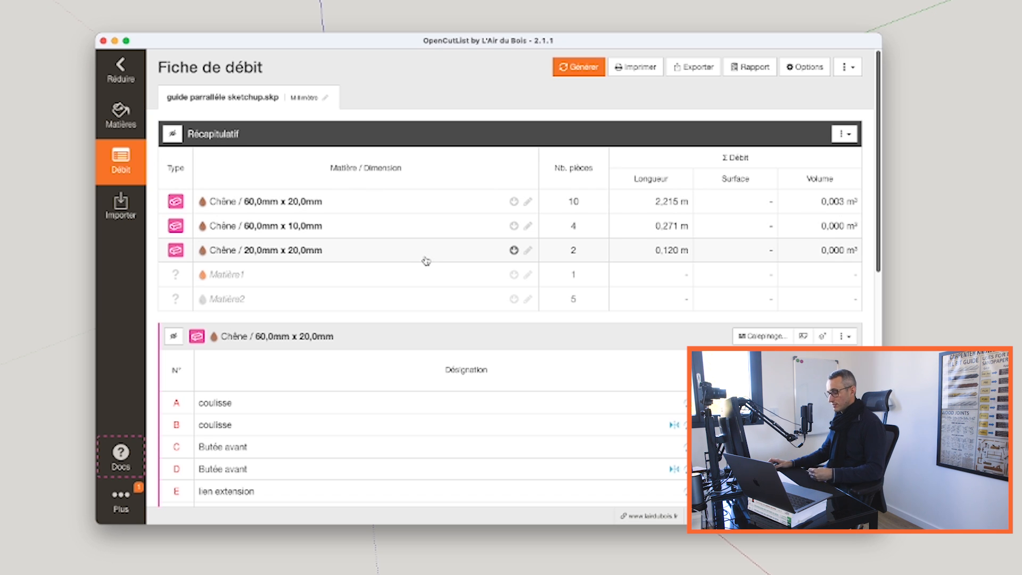
scroll(426, 261, down, 1)
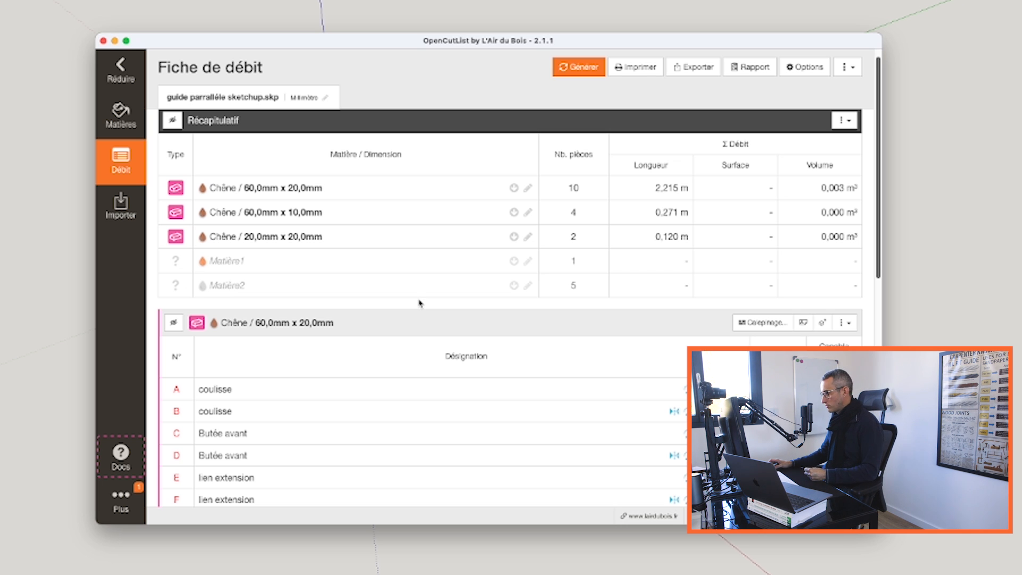
scroll(420, 302, down, 3)
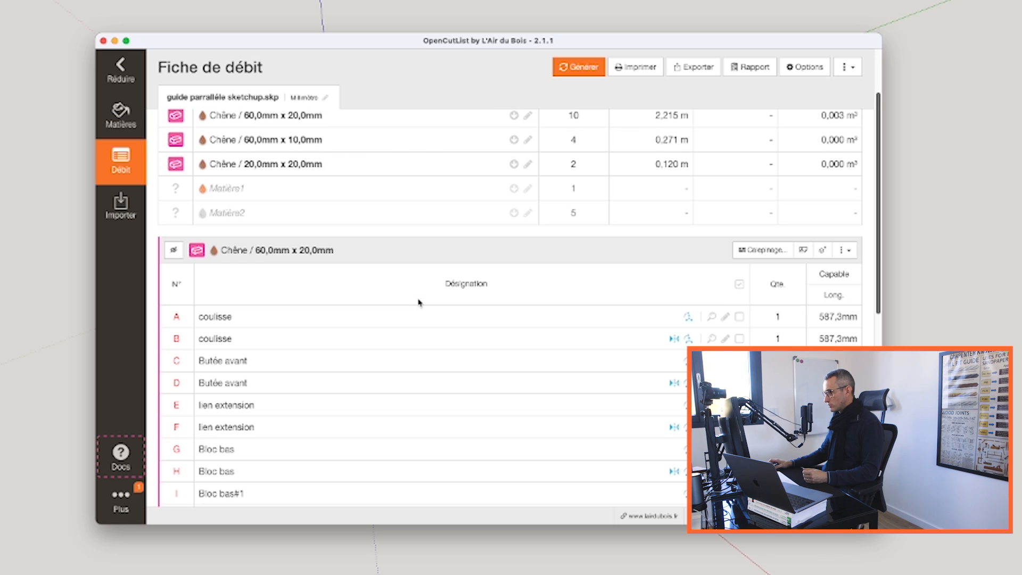
scroll(418, 303, down, 1)
scroll(419, 302, down, 1)
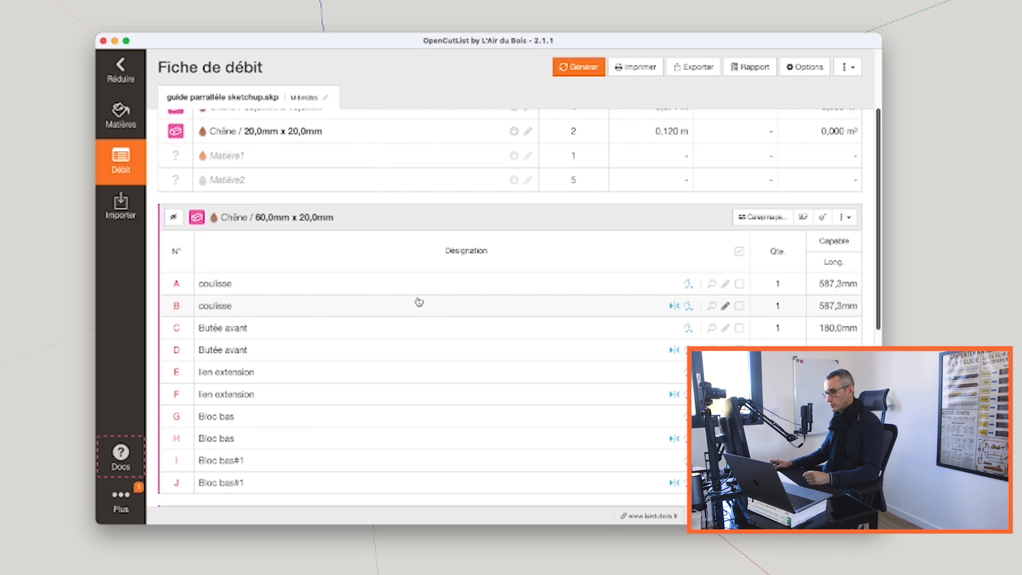
scroll(418, 302, down, 1)
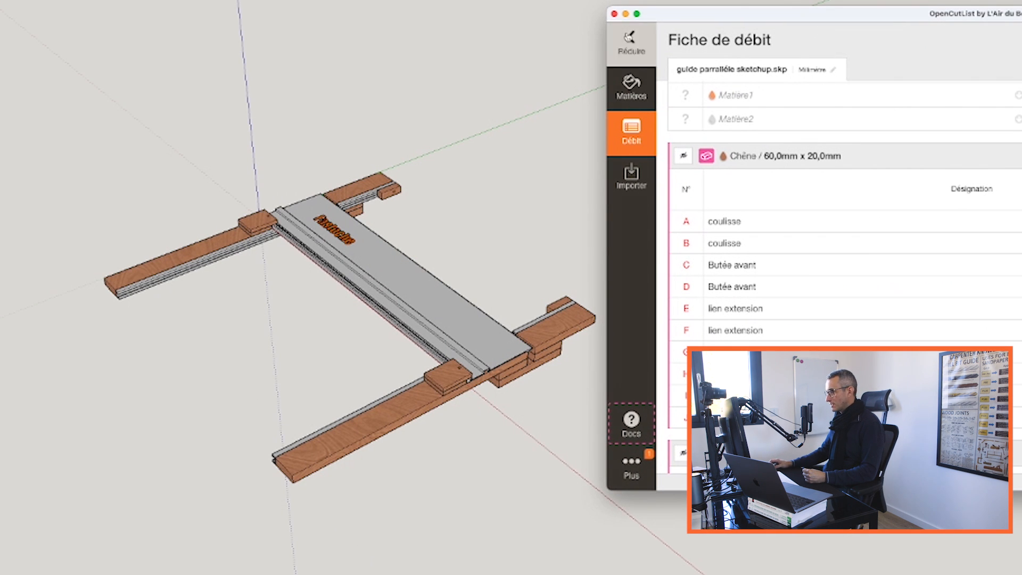
Disable mirror detection for the mirrored coulisse part in the Chêne 60 x 20 mm group and validate.
drag(736, 13, 170, 31)
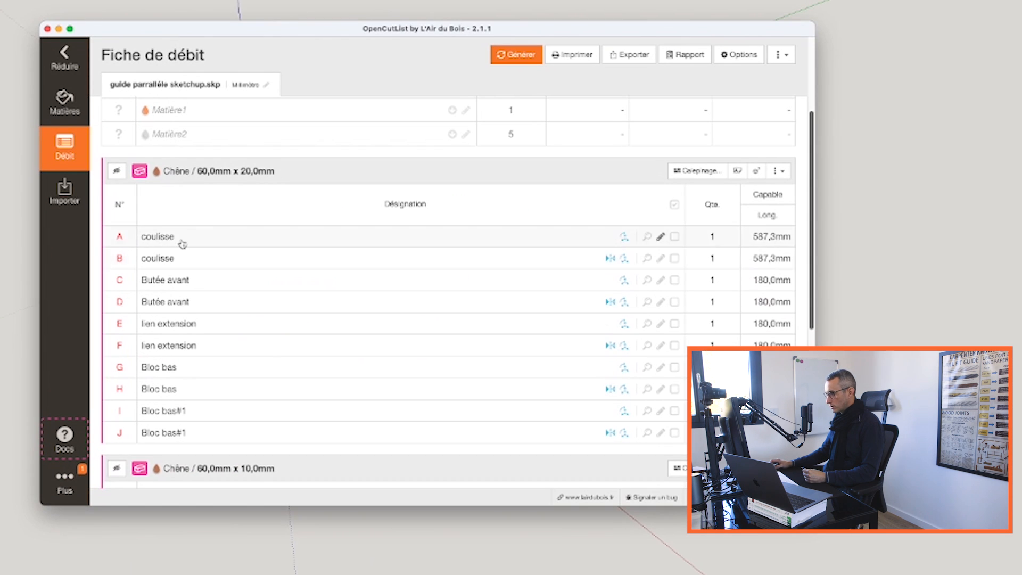
mouse_move(614, 265)
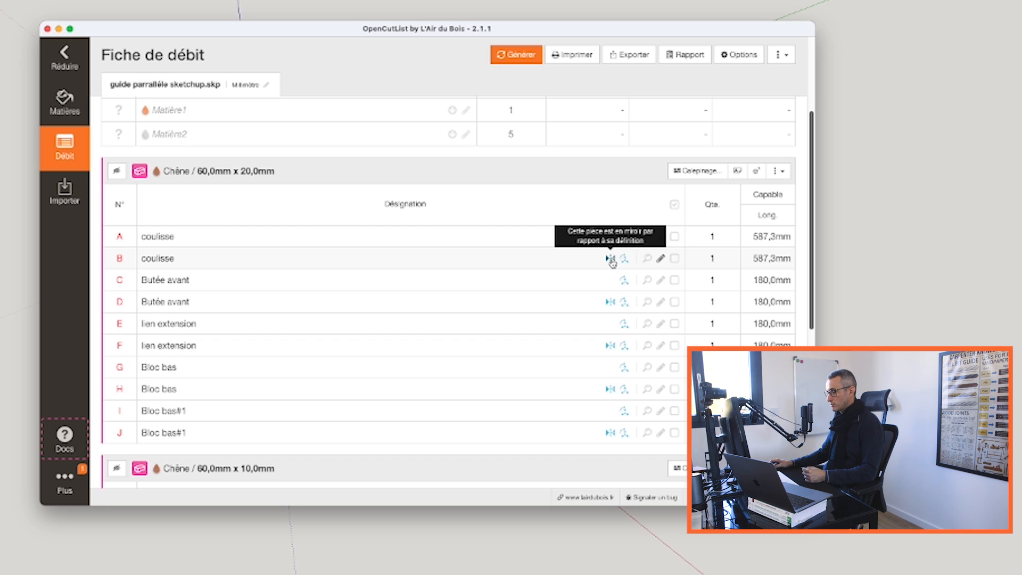
click(611, 260)
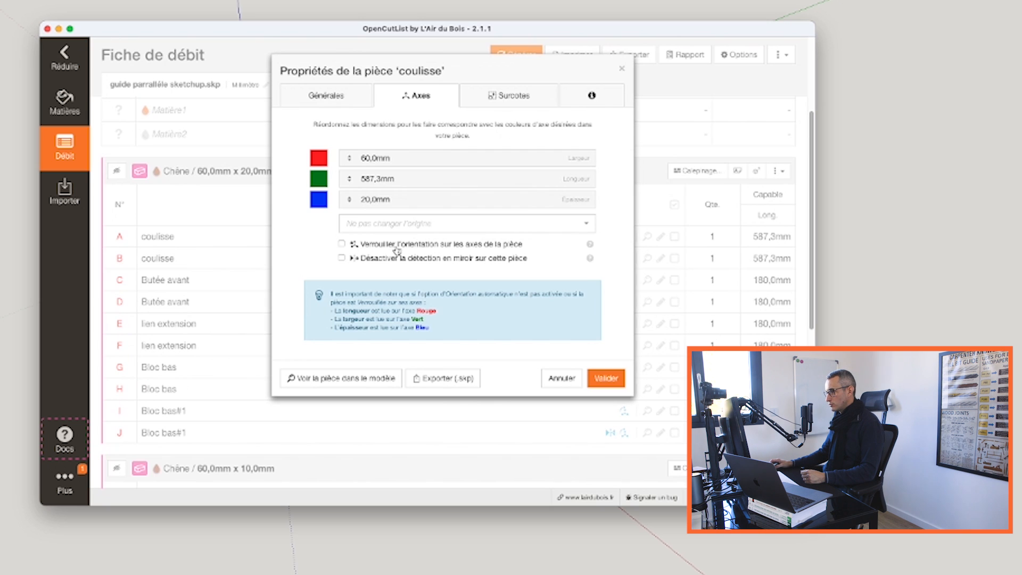
click(424, 260)
click(605, 378)
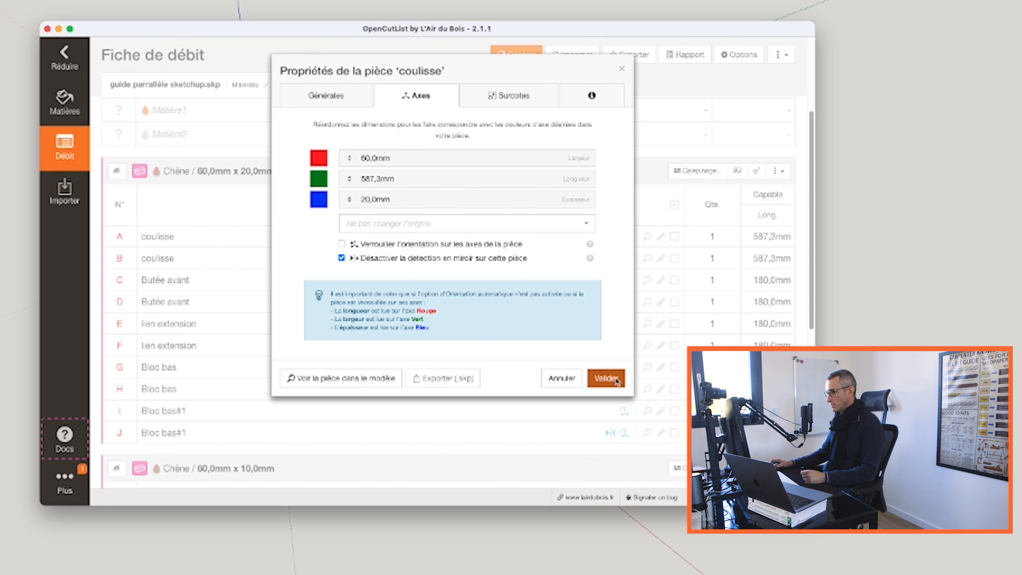
Disable mirror detection for the mirrored Butée avant part in the Chêne 60 x 20 mm group and validate.
scroll(189, 386, down, 2)
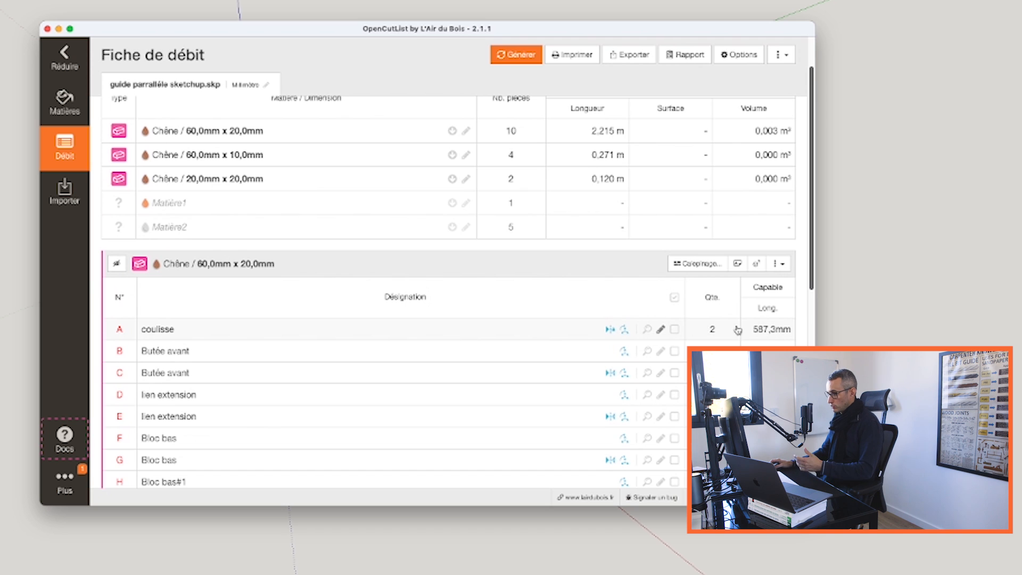
scroll(553, 340, down, 2)
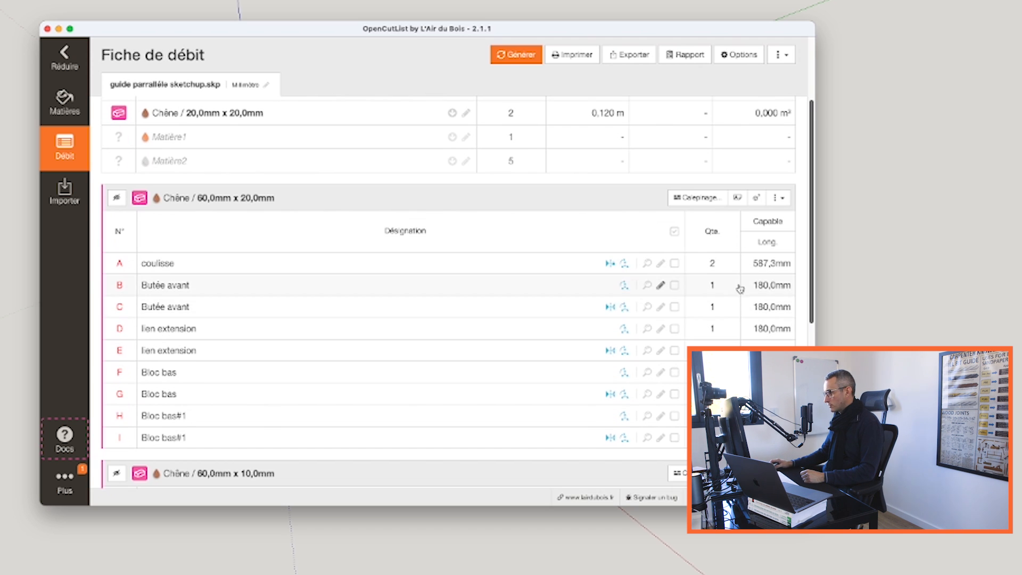
click(615, 306)
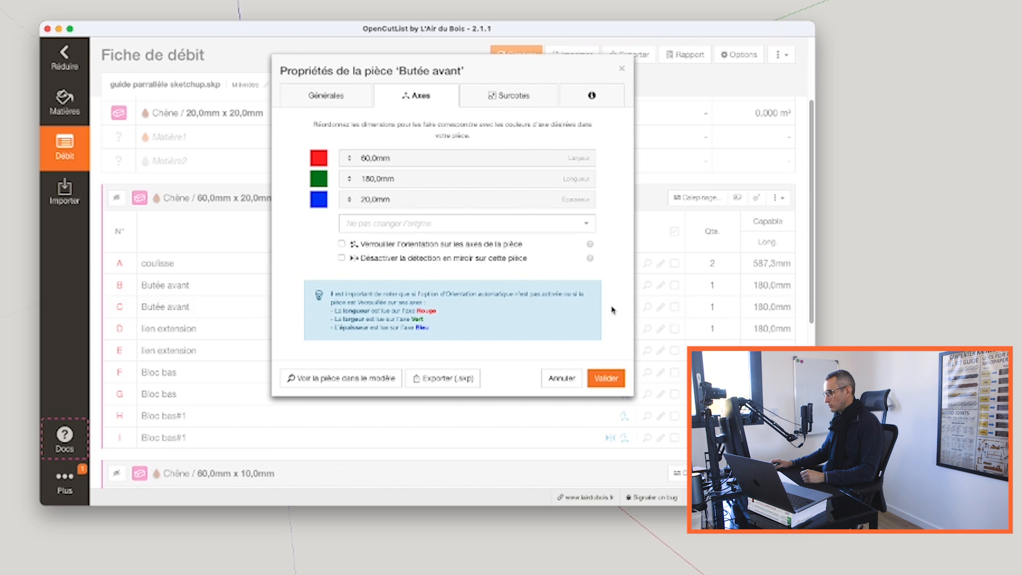
click(372, 260)
click(605, 378)
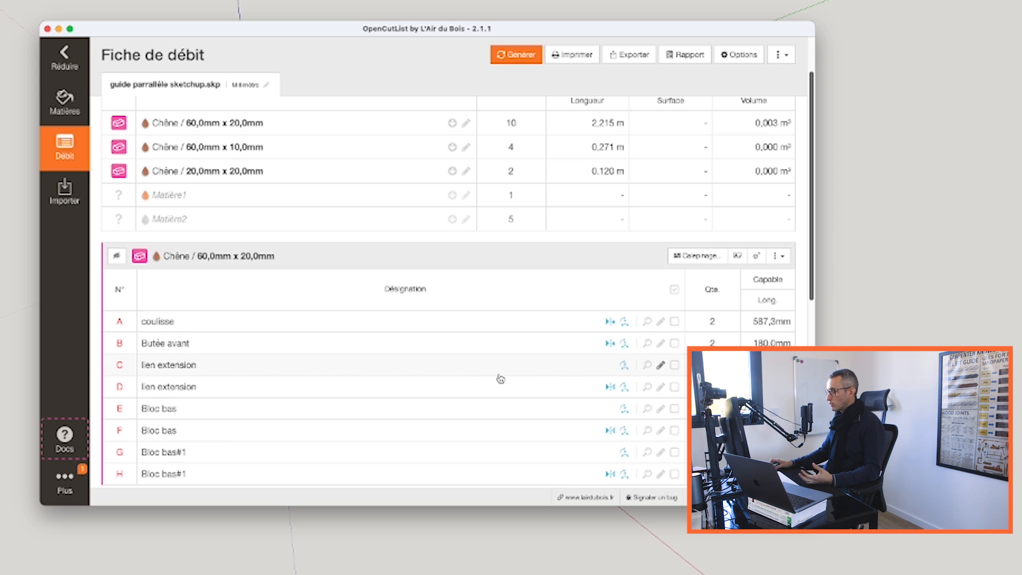
scroll(500, 378, down, 1)
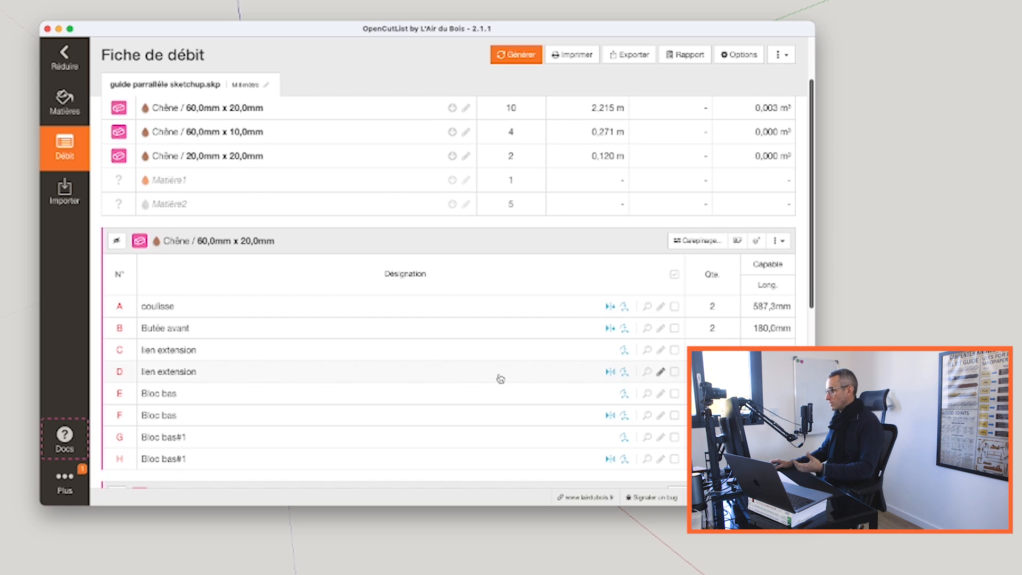
Disable mirror detection for the mirrored lien extension part, validate, and review the mirrored parts in the Chêne 60 x 10 mm group.
click(607, 374)
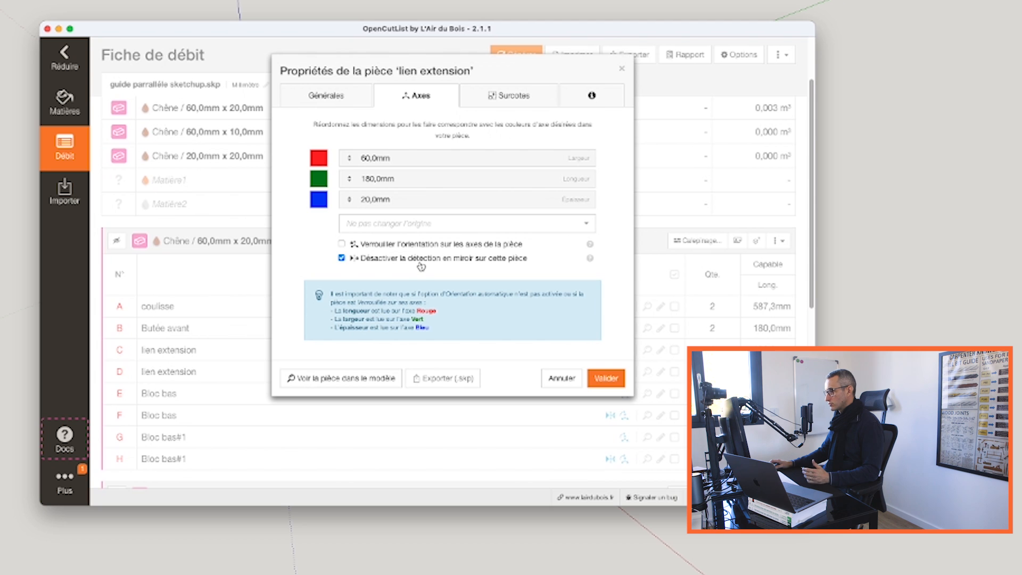
click(605, 378)
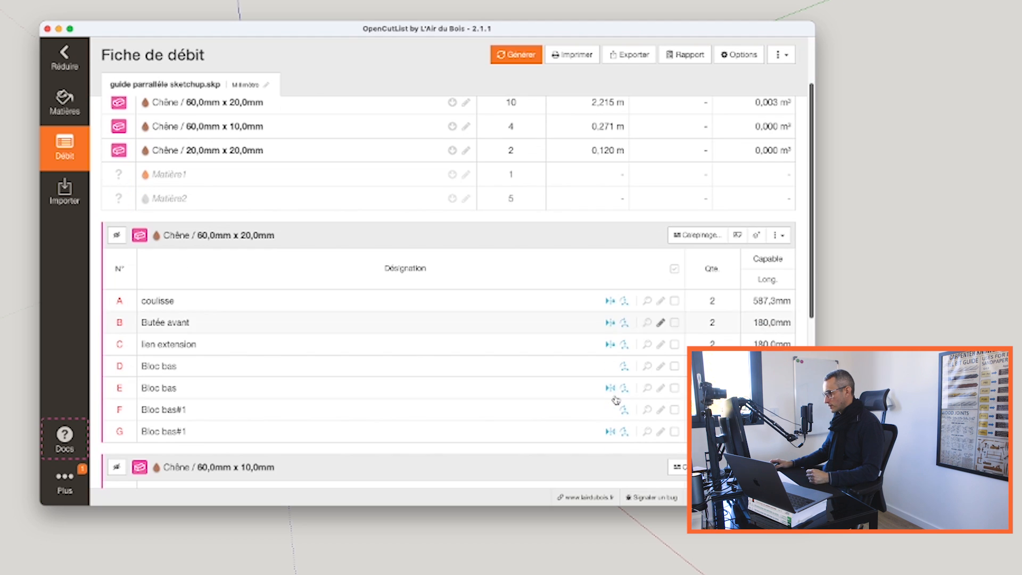
scroll(528, 389, down, 3)
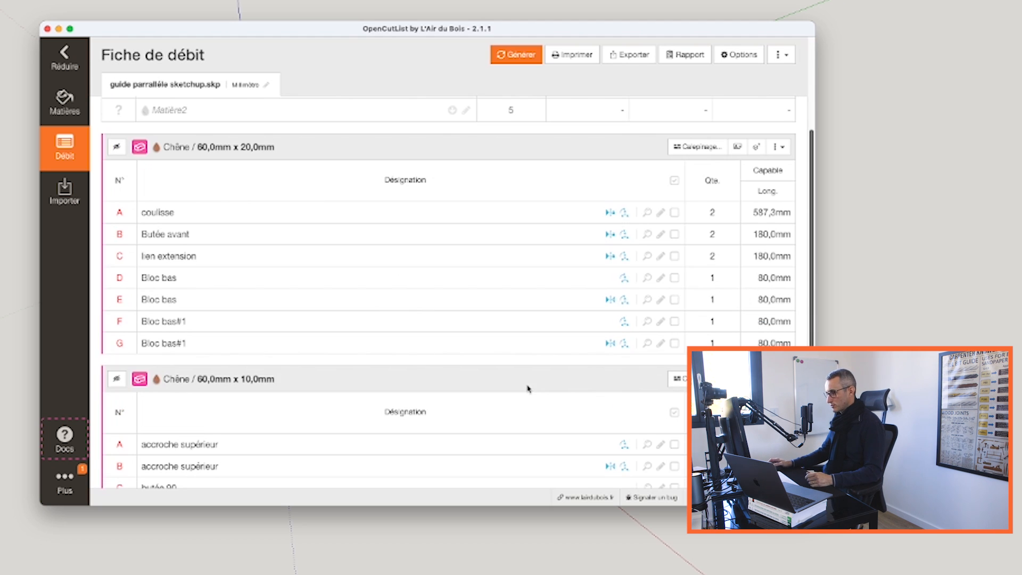
scroll(511, 379, down, 2)
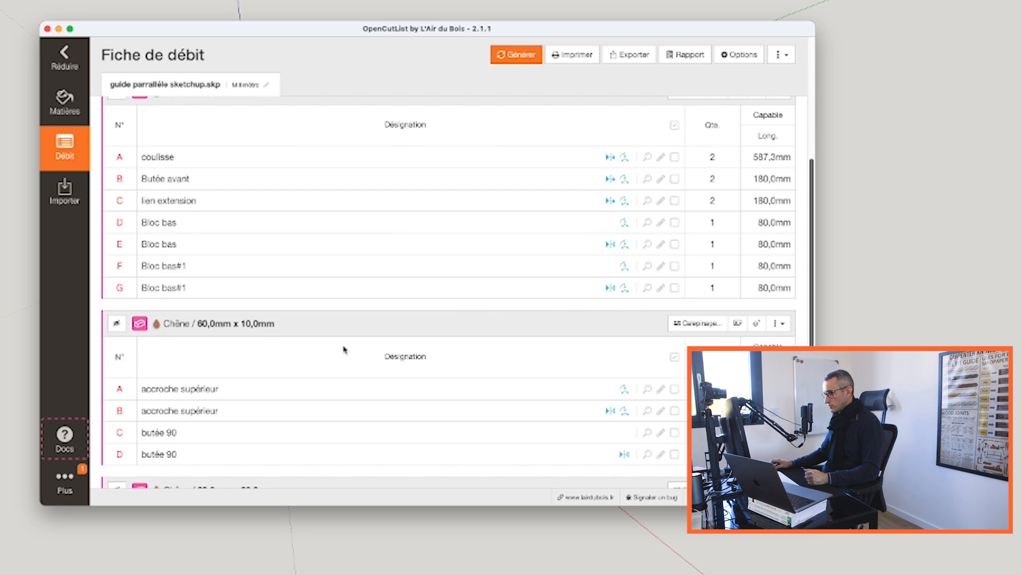
scroll(505, 411, down, 6)
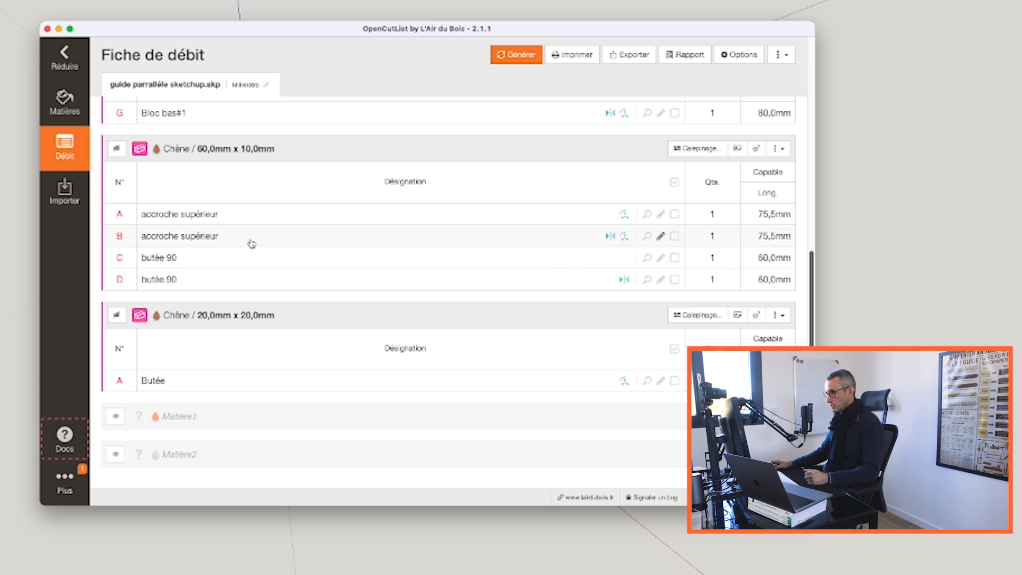
mouse_move(609, 241)
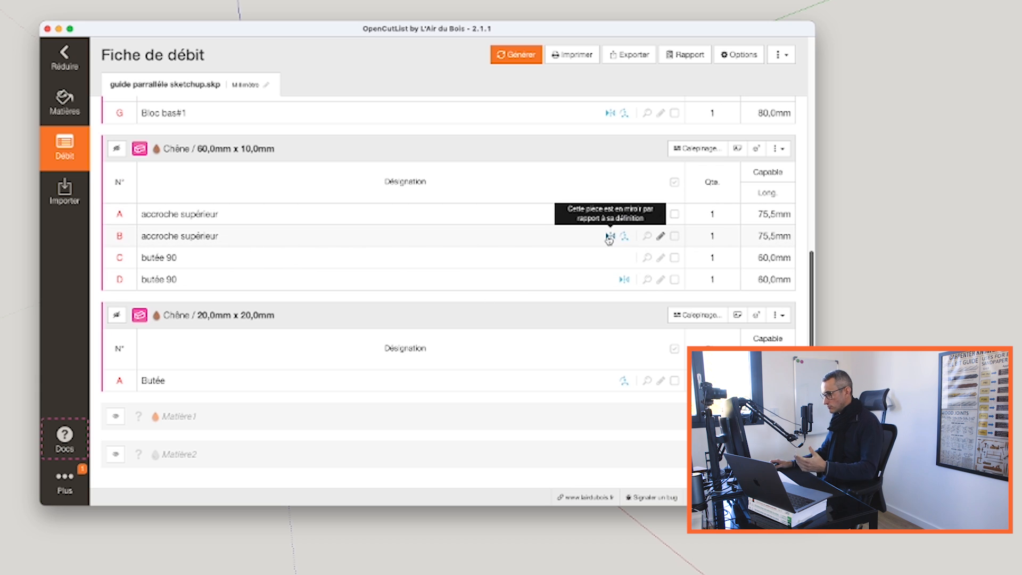
Generate the cutting layout (Calepinage) for the Chêne 60 x 20 mm group using the 2400 mm standard bar, and examine it.
scroll(639, 333, up, 10)
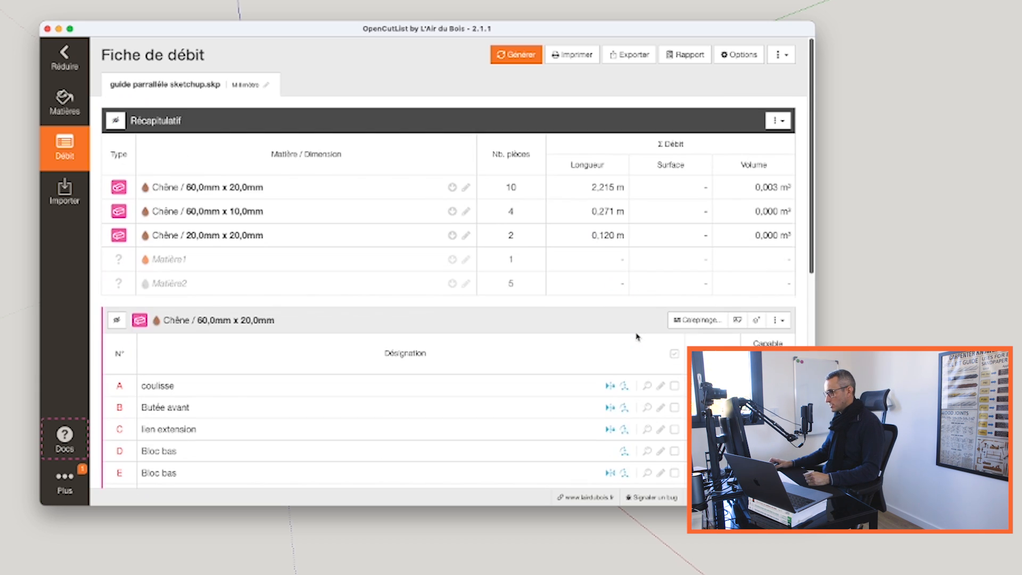
click(685, 321)
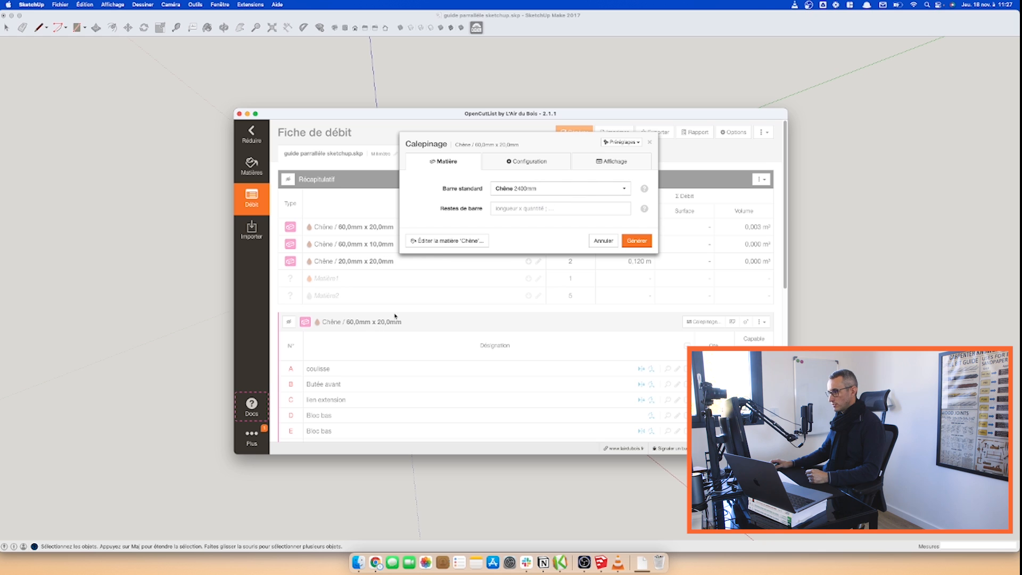
click(637, 241)
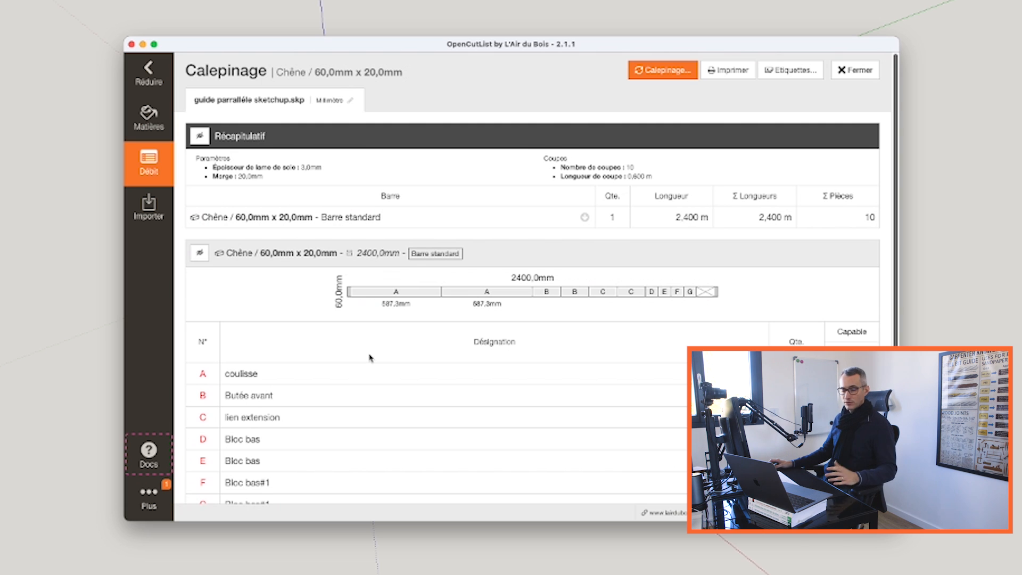
scroll(383, 351, down, 2)
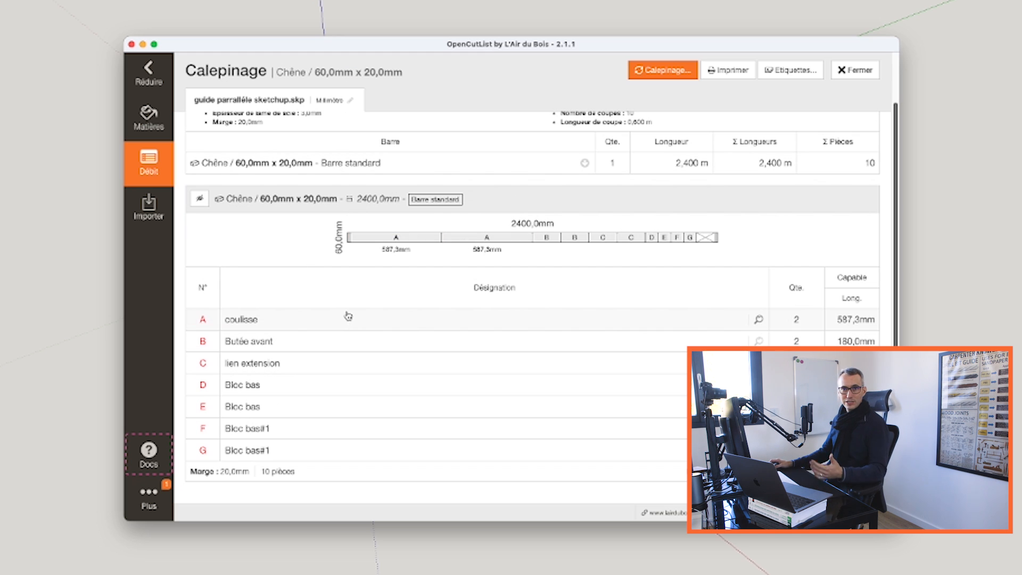
mouse_move(392, 253)
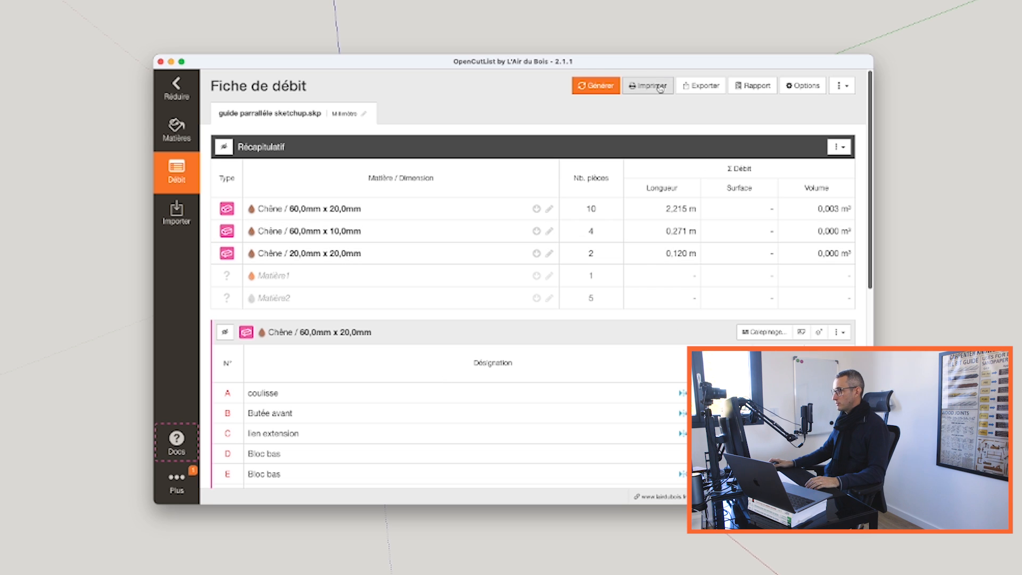
Check the print settings for the cut list and cancel without printing.
click(633, 104)
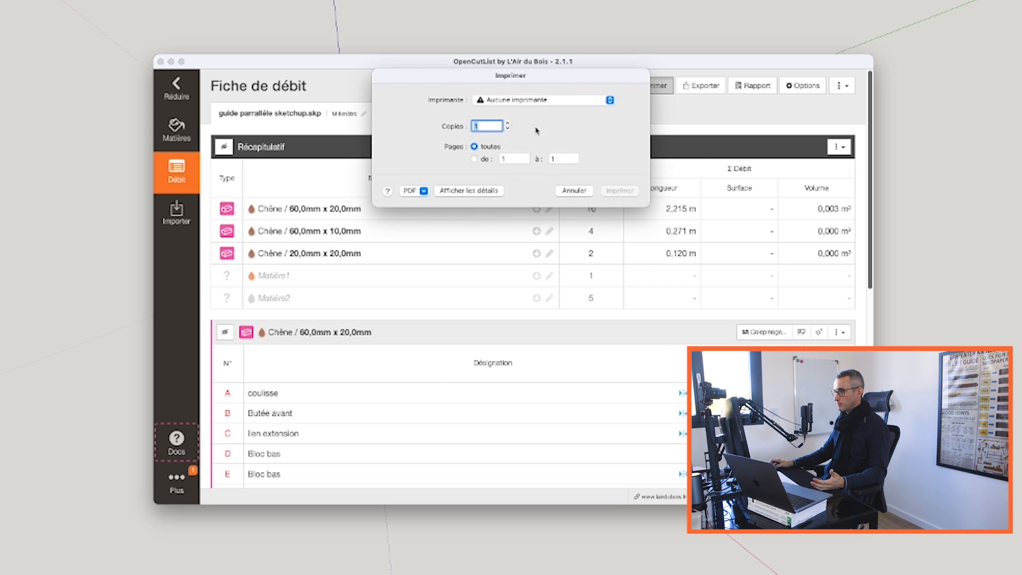
click(586, 192)
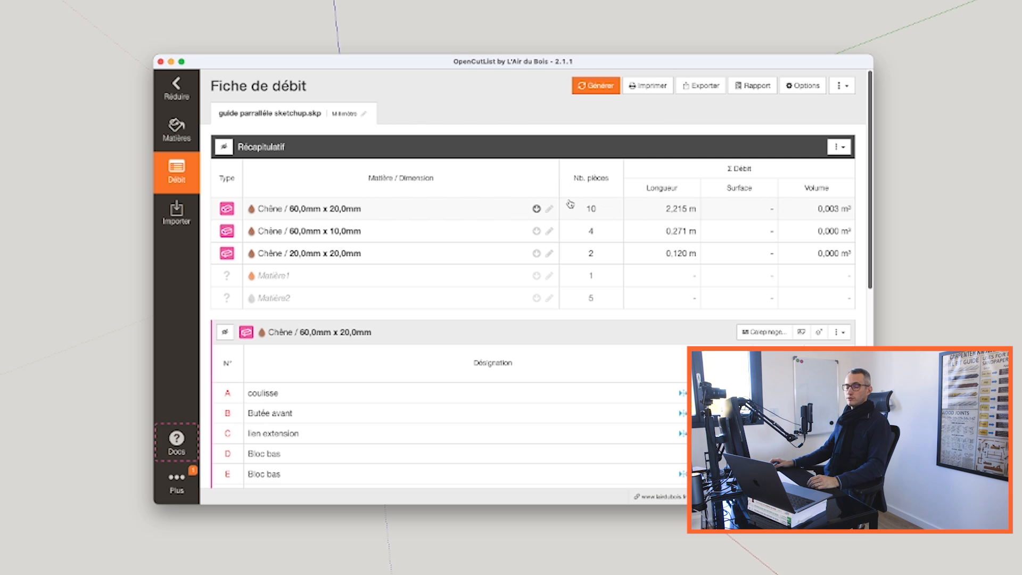
click(553, 209)
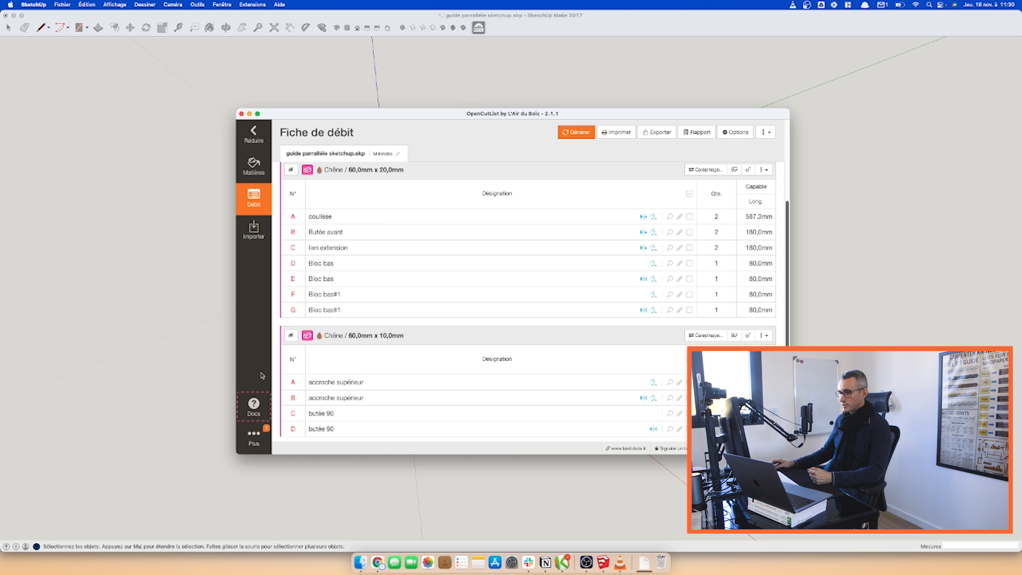
Look up what is new in OpenCutList 3.0.0 and launch the update to that version.
click(255, 433)
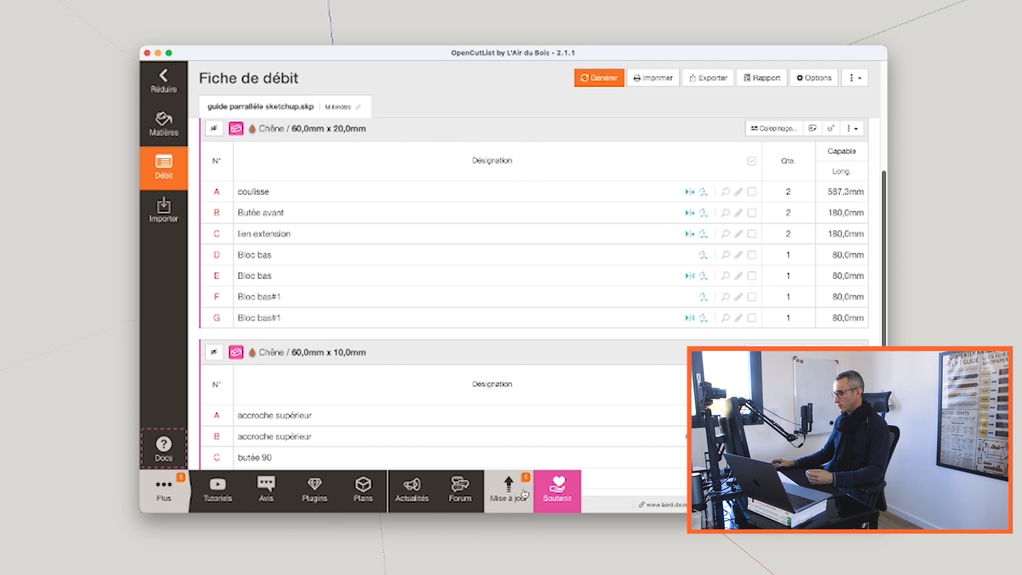
click(508, 490)
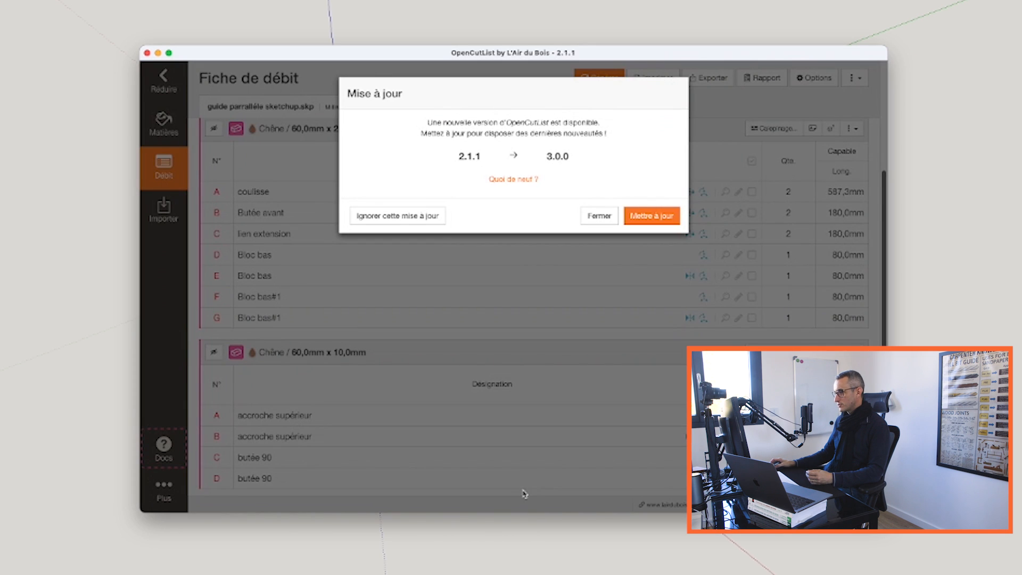
click(513, 181)
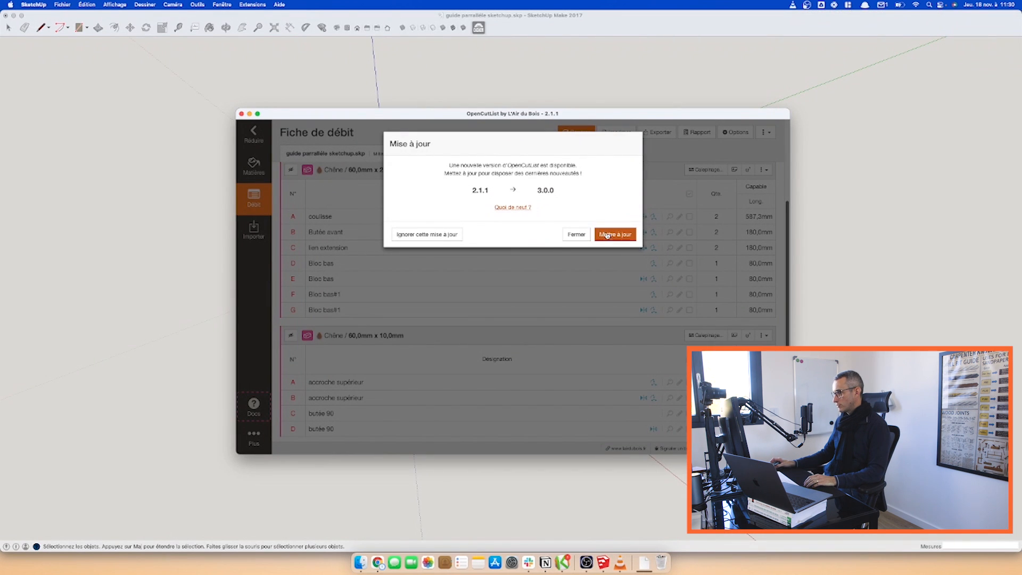
click(607, 235)
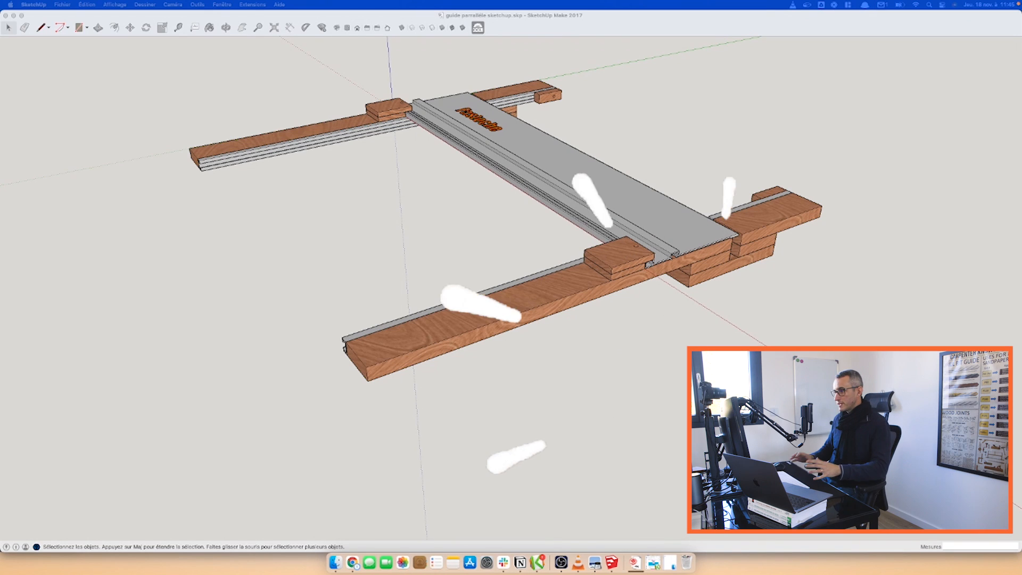
Reopen the OpenCutList extension over the parallel guide model and show its materials.
click(450, 272)
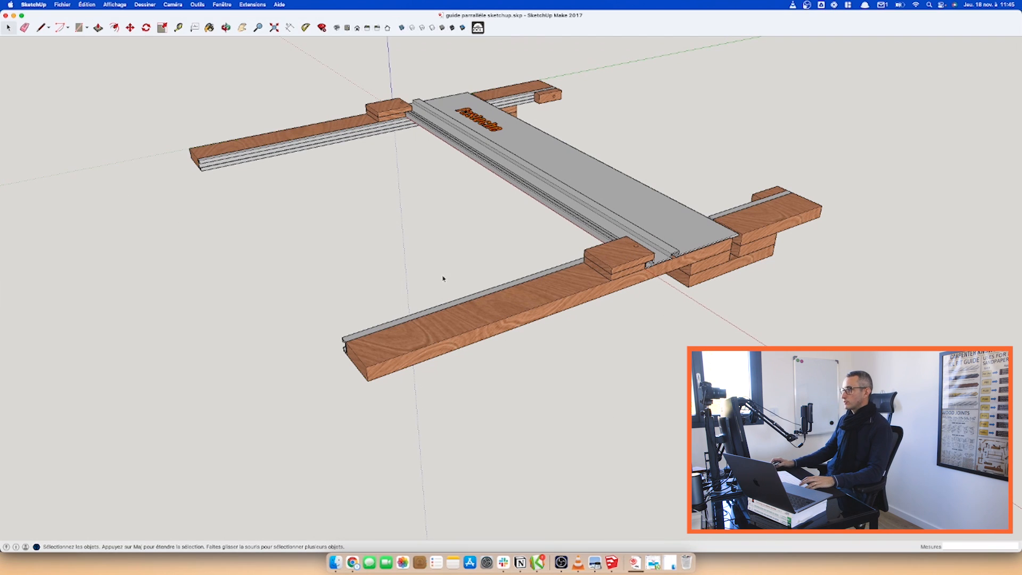
click(478, 28)
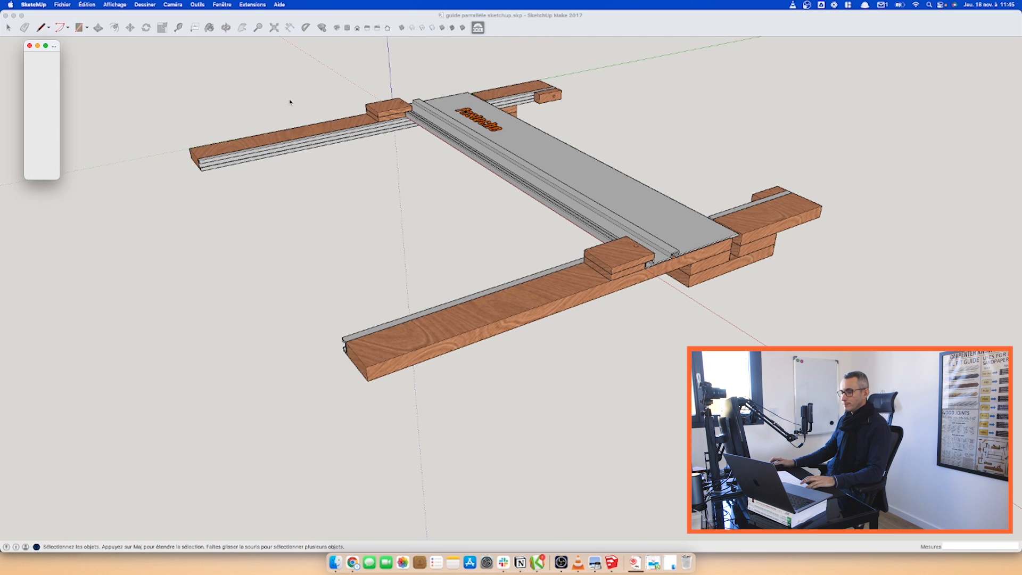
click(53, 100)
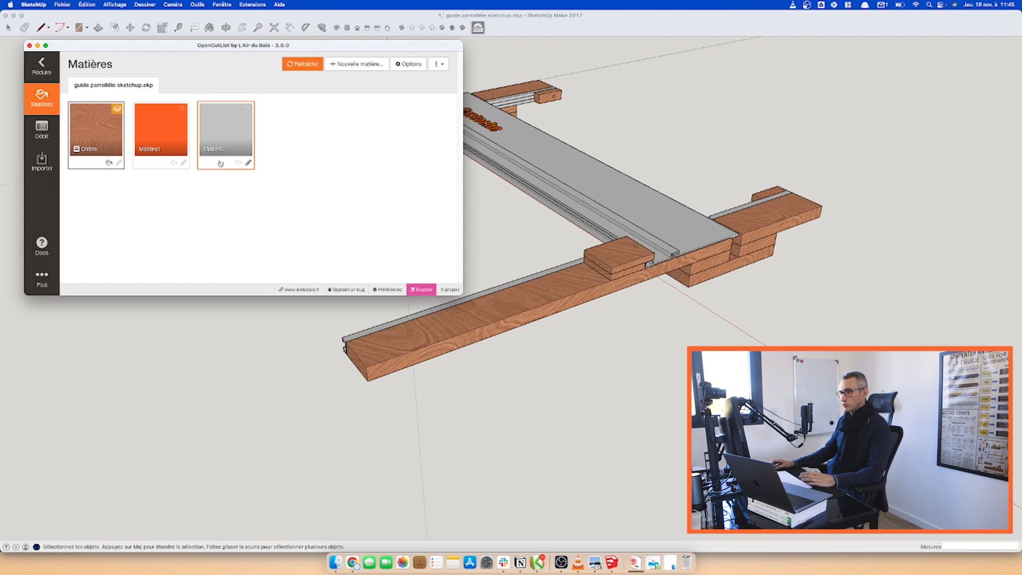
Review the Chêne material's type choices, standard thicknesses and sizes, and its attributes, and validate with the Panneau type kept.
click(108, 140)
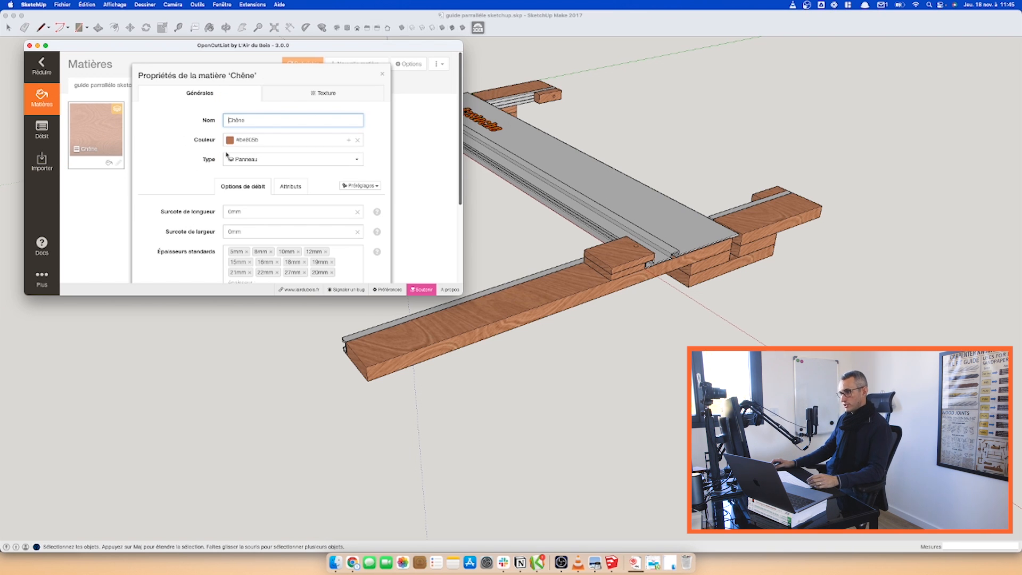
click(303, 161)
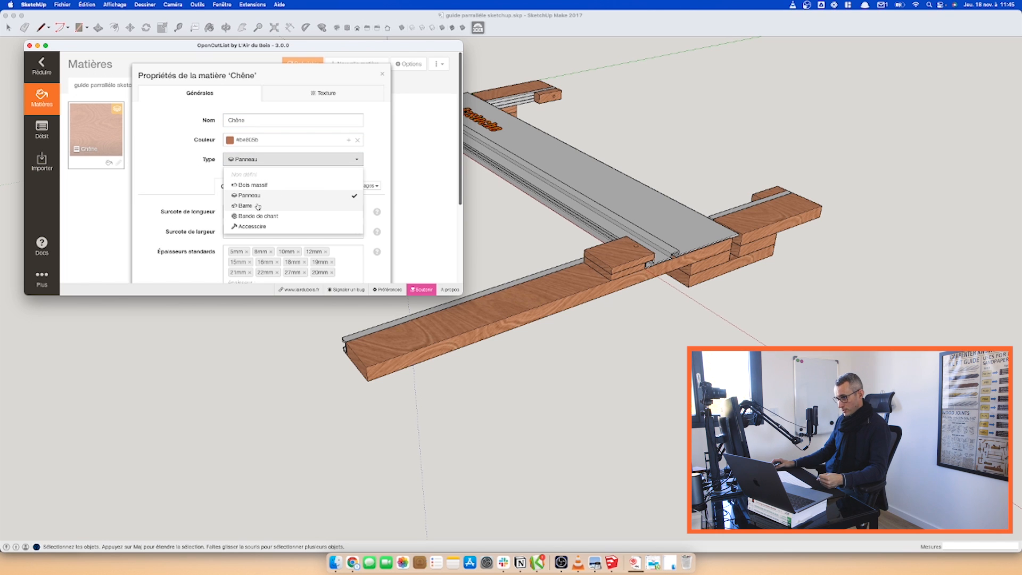
click(169, 174)
scroll(204, 153, down, 2)
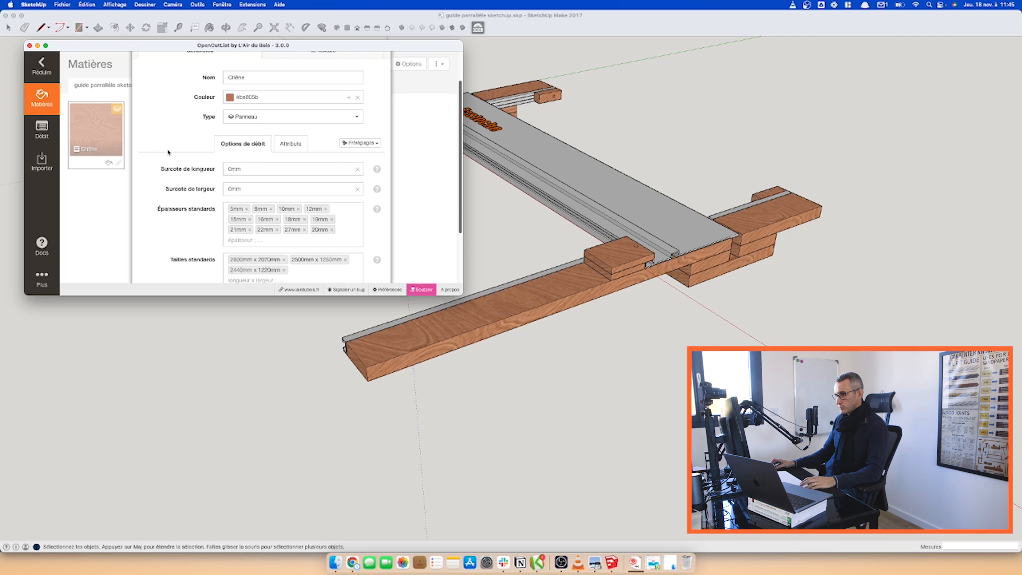
scroll(168, 152, down, 1)
scroll(208, 181, down, 1)
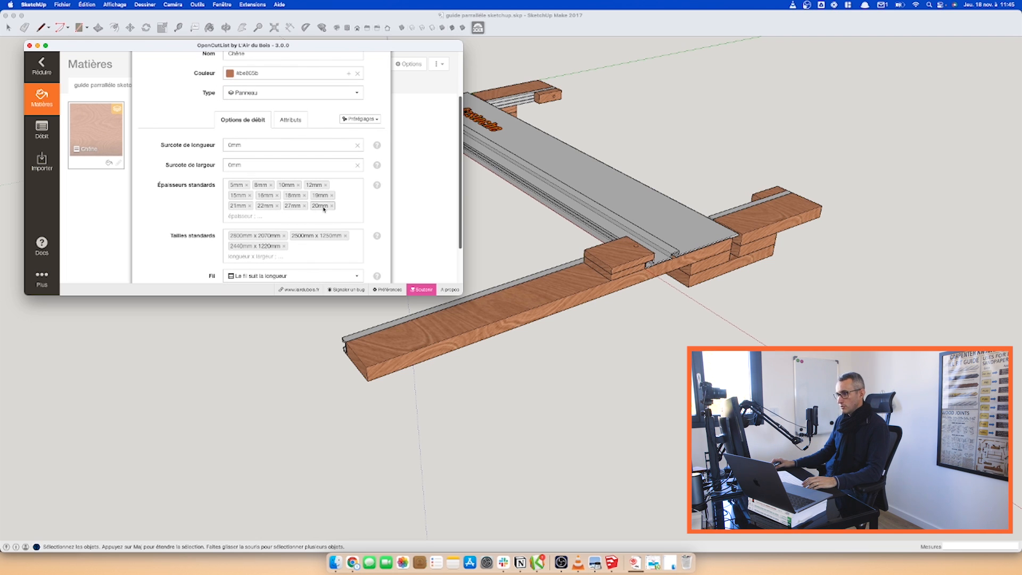
scroll(202, 202, down, 3)
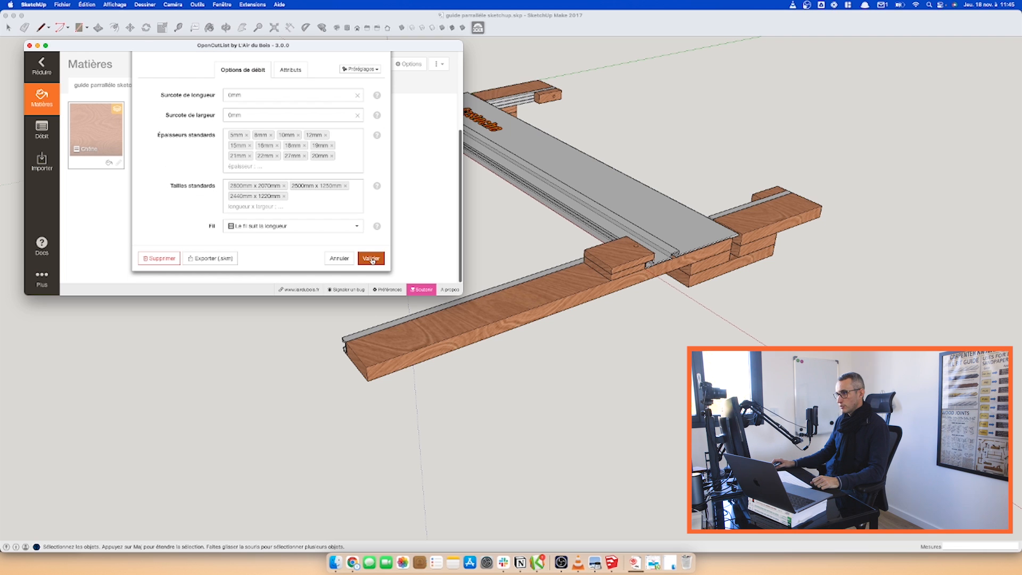
click(290, 69)
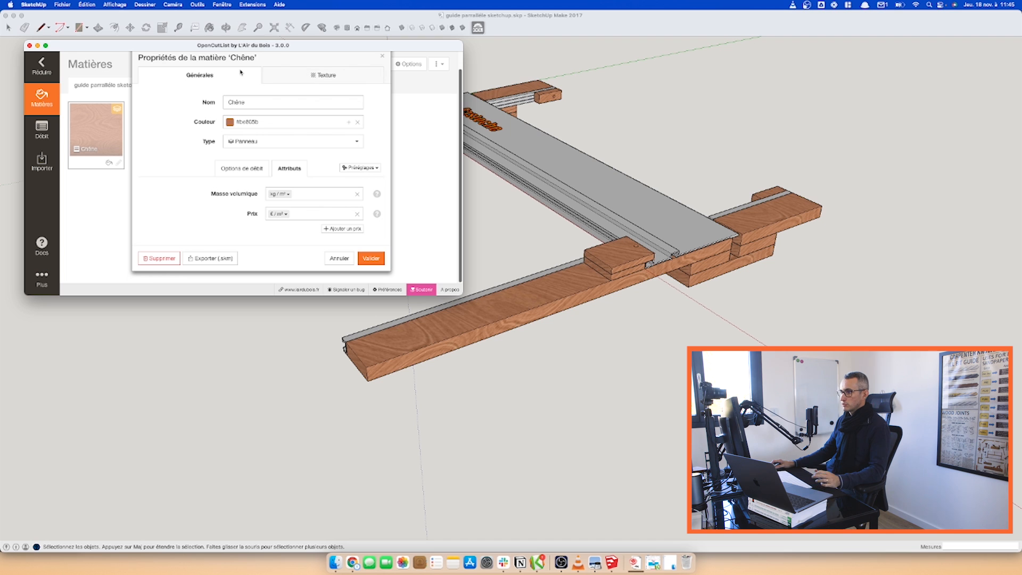
click(377, 263)
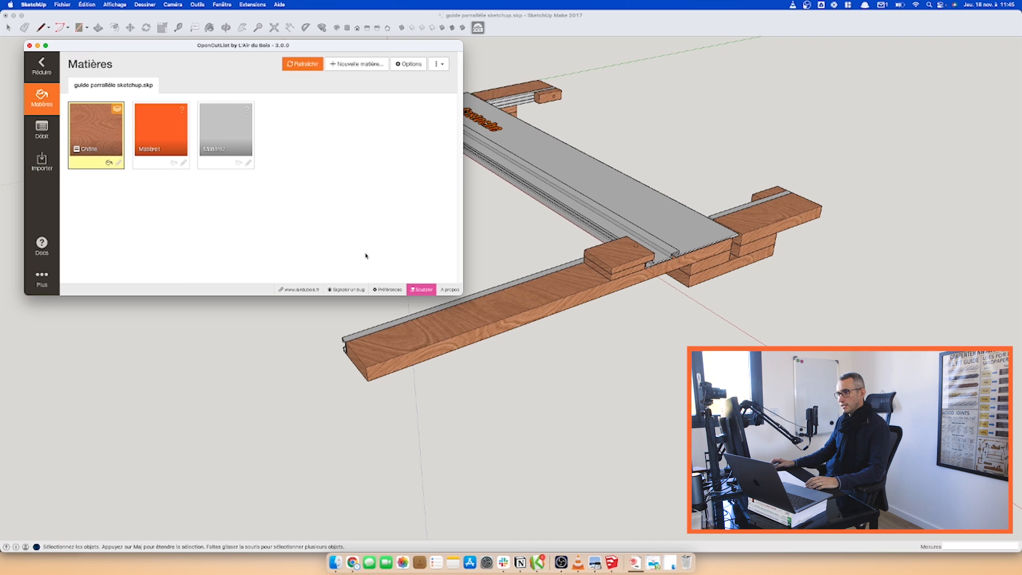
Generate the cut list (Fiche de débit) in the updated extension and enlarge its window to show more parts.
click(48, 133)
click(246, 65)
scroll(336, 216, down, 5)
drag(462, 293, 717, 431)
scroll(272, 233, up, 1)
scroll(261, 211, up, 3)
scroll(414, 318, down, 2)
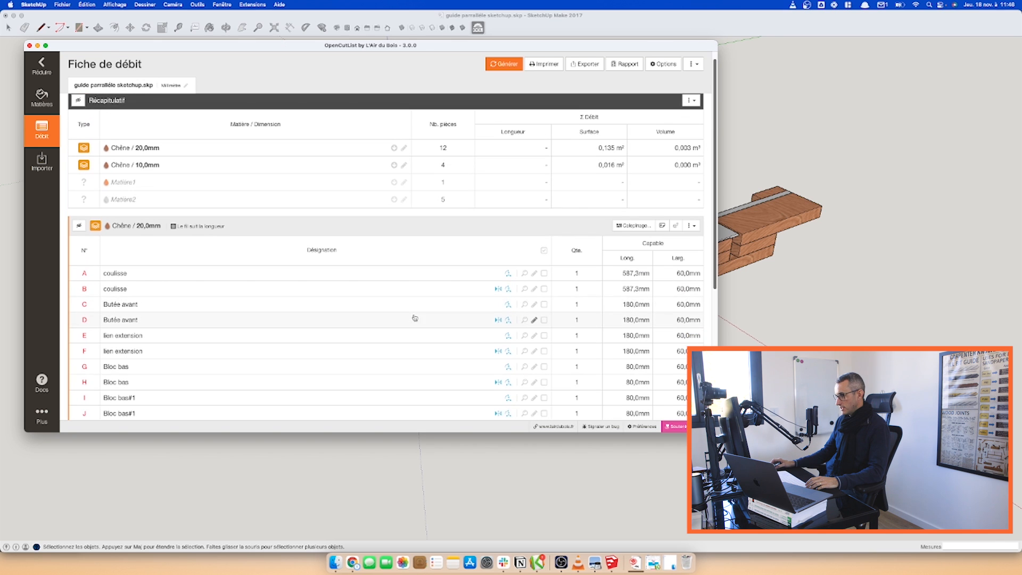
Turn off mirrored-part detection (Détection des pièces en miroir) in the cut list options, validate, and review the grouped parts.
mouse_move(500, 270)
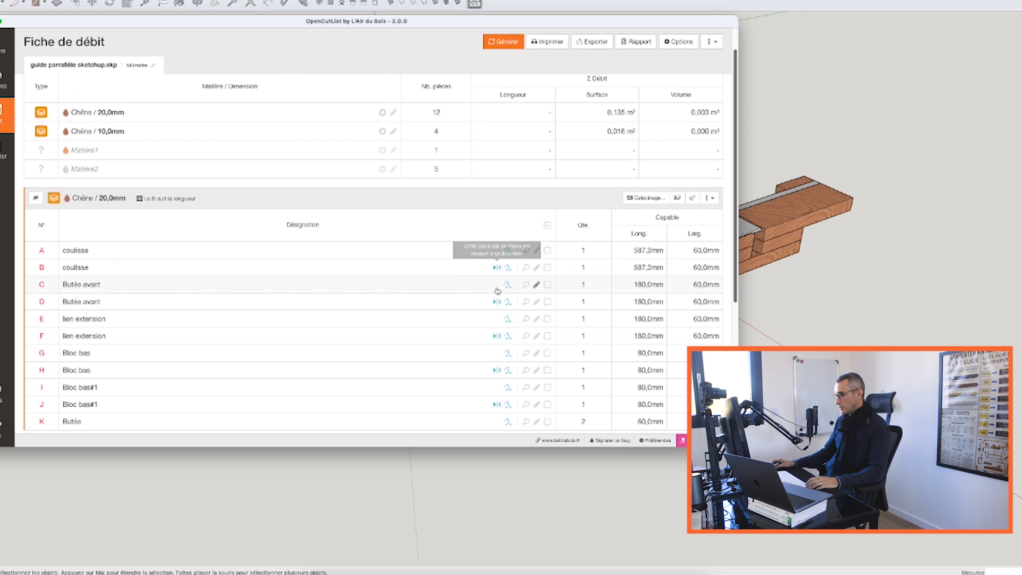
scroll(337, 279, down, 2)
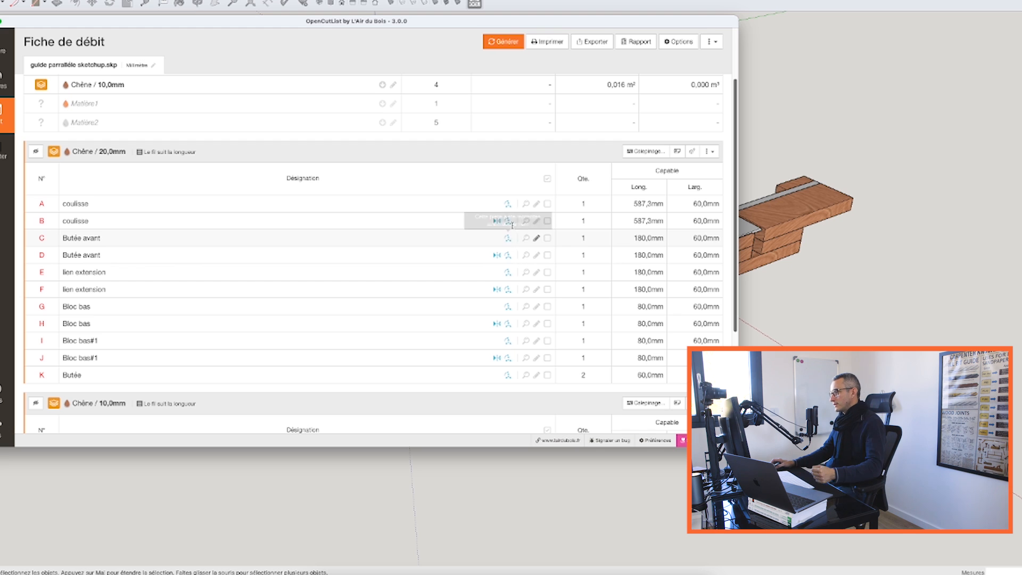
click(681, 43)
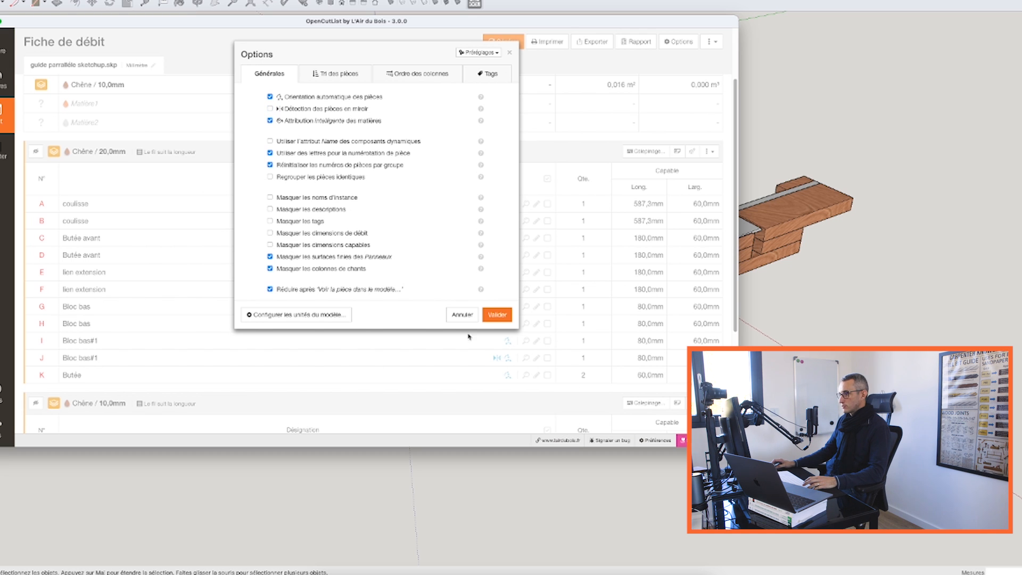
click(497, 315)
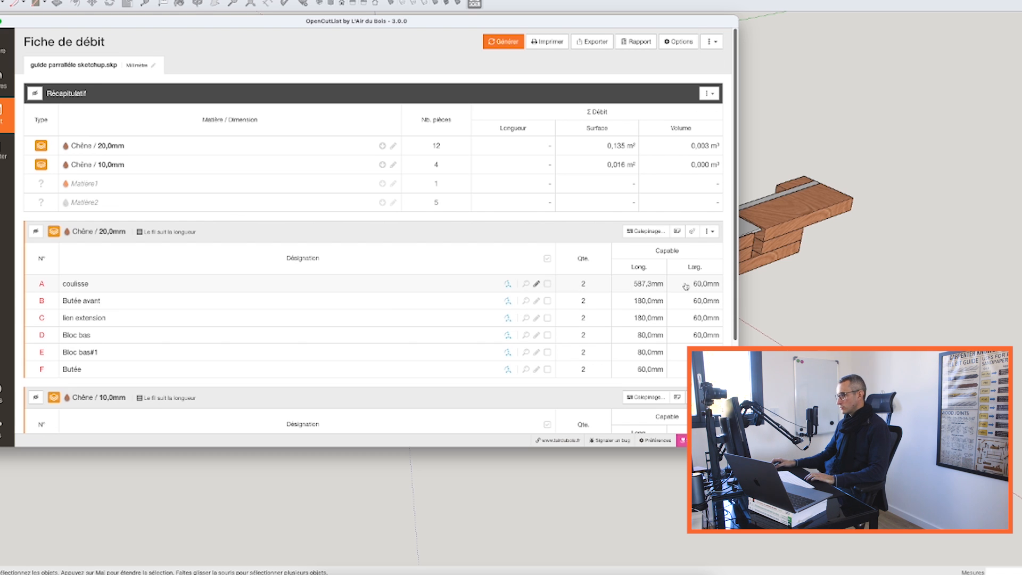
scroll(310, 311, down, 5)
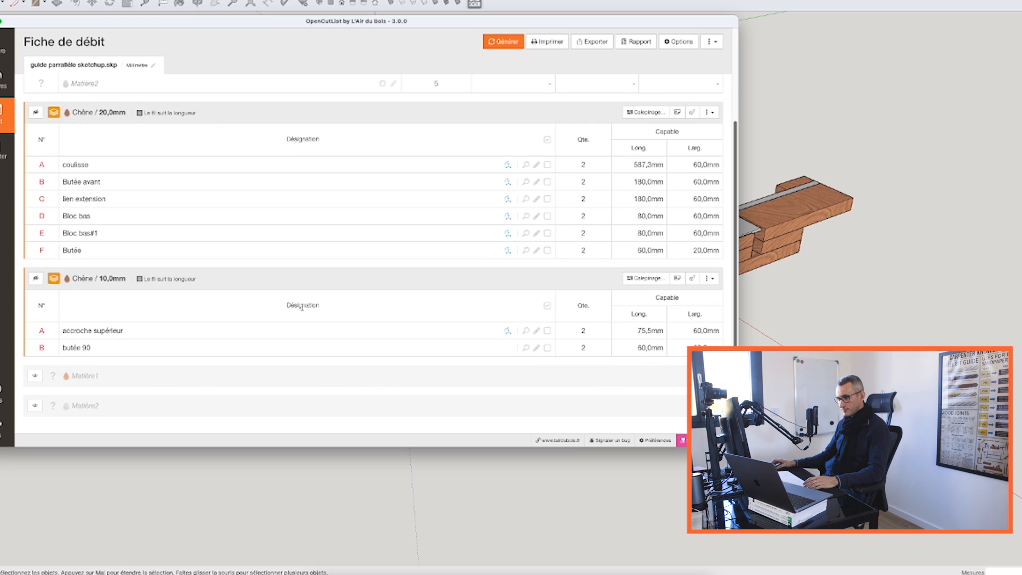
scroll(264, 313, up, 5)
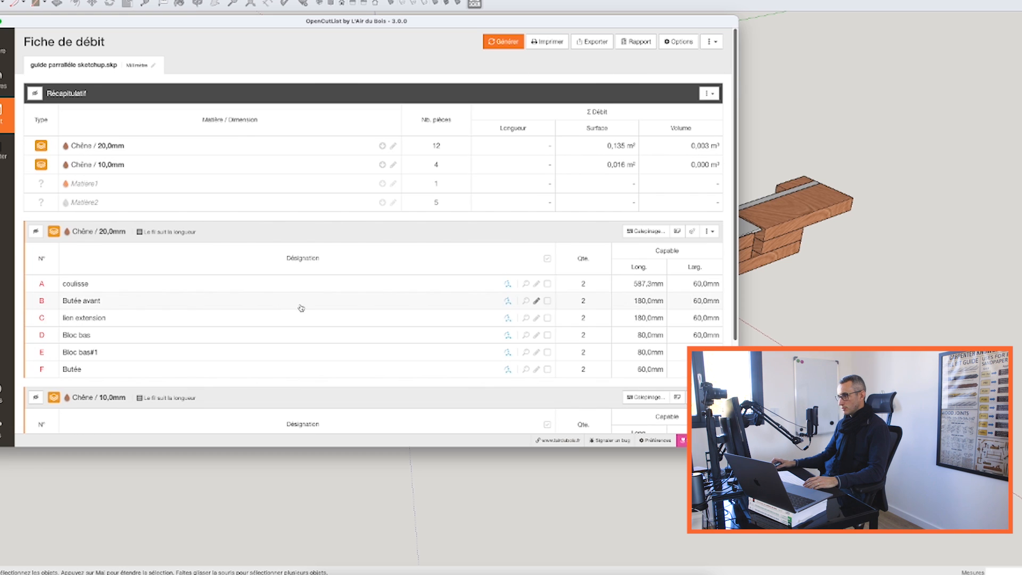
Open the cutting layout (Calepinage) settings for the Chêne / 20,0mm parts and show the saw kerf, margin and optimisation configuration.
scroll(308, 307, down, 2)
scroll(311, 305, up, 2)
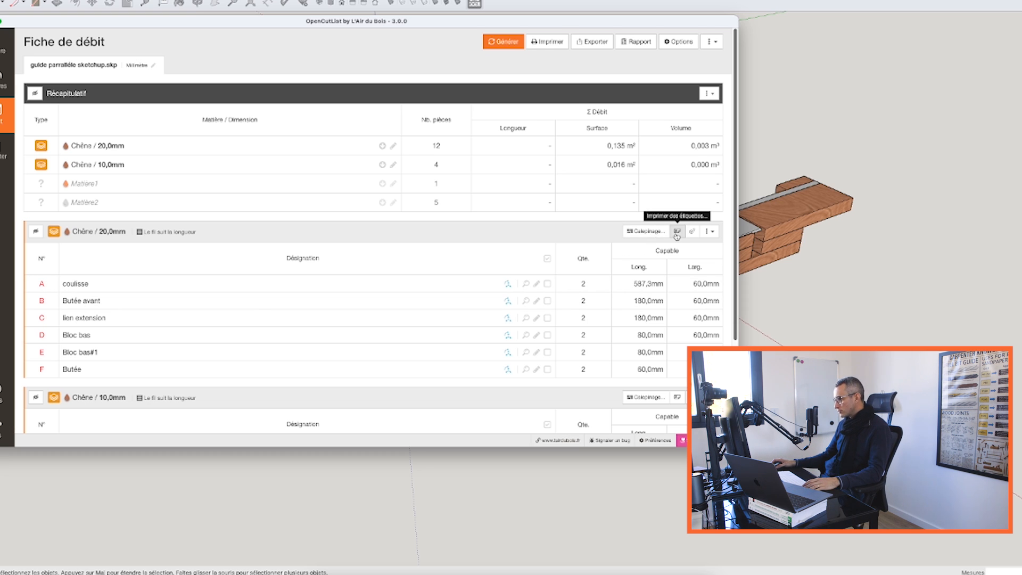
click(646, 231)
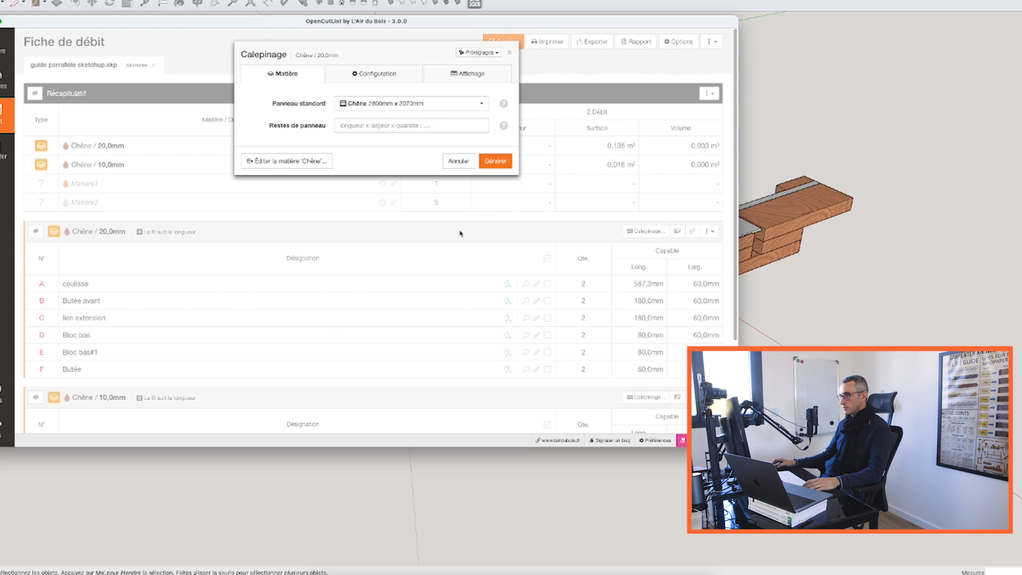
click(383, 75)
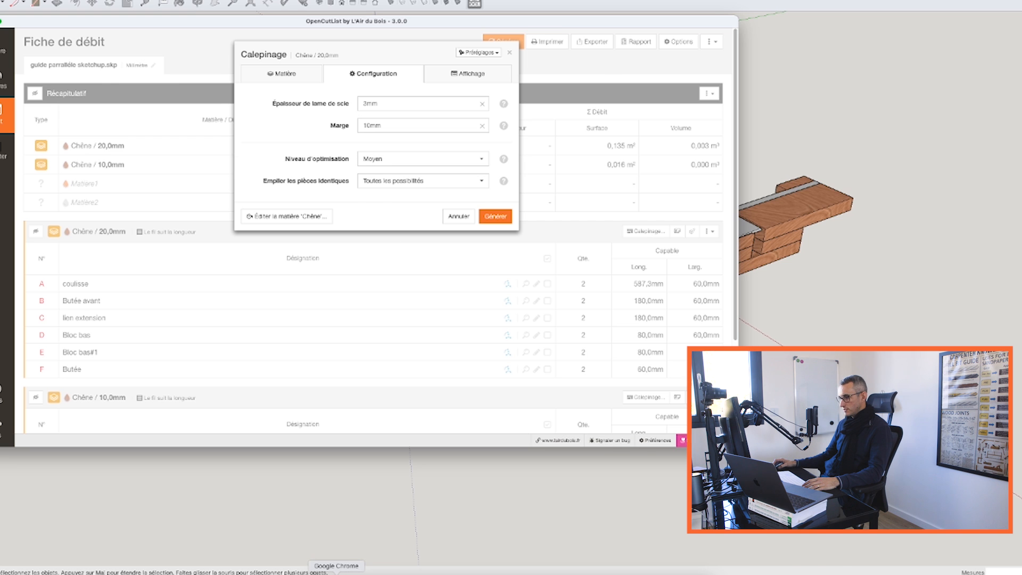
click(338, 570)
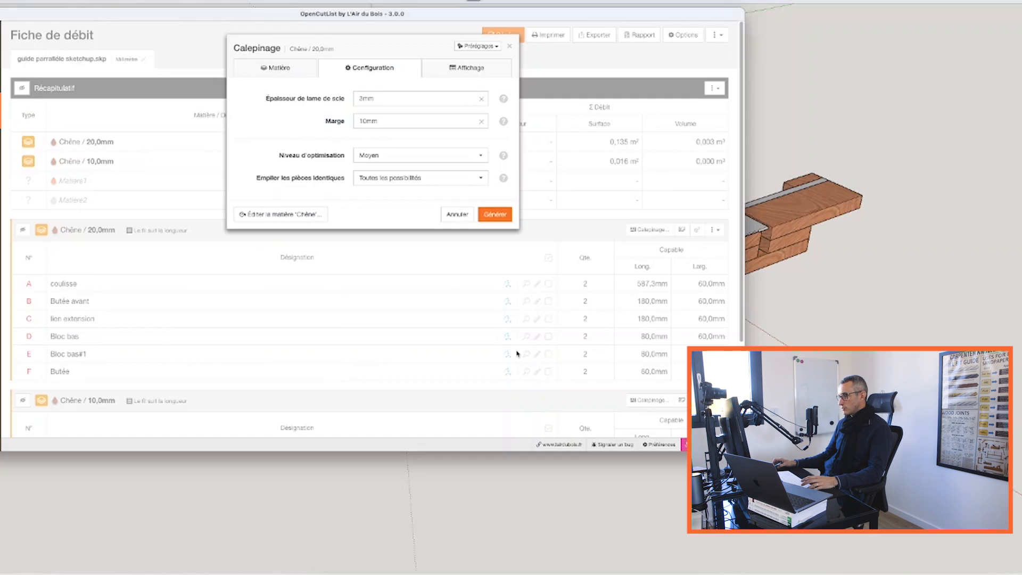
drag(344, 47, 350, 57)
click(264, 54)
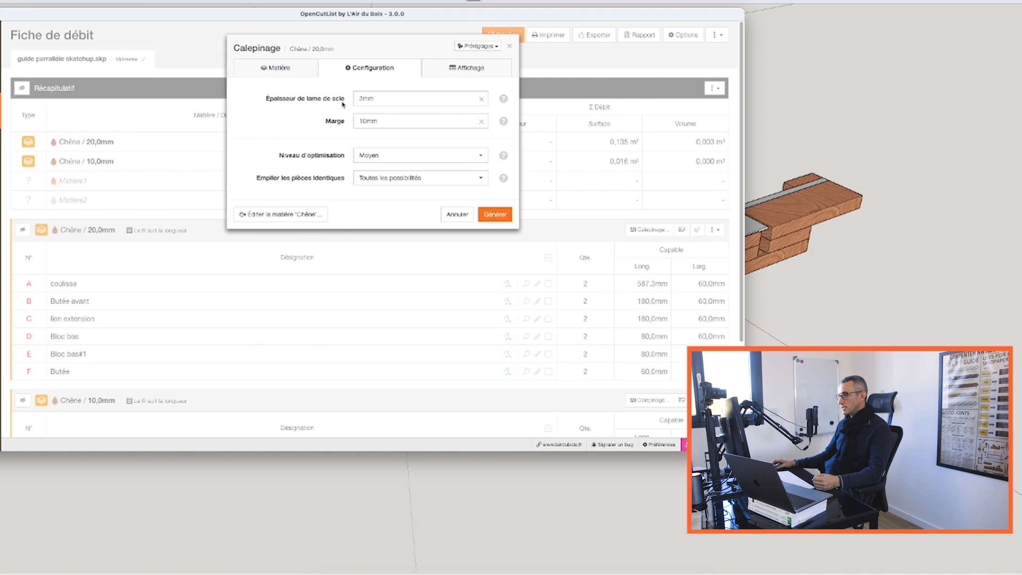
Set the optimisation level (Niveau d'optimisation) to Avancé and check the stacking choices for identical parts, keeping Toutes les possibilités.
click(389, 158)
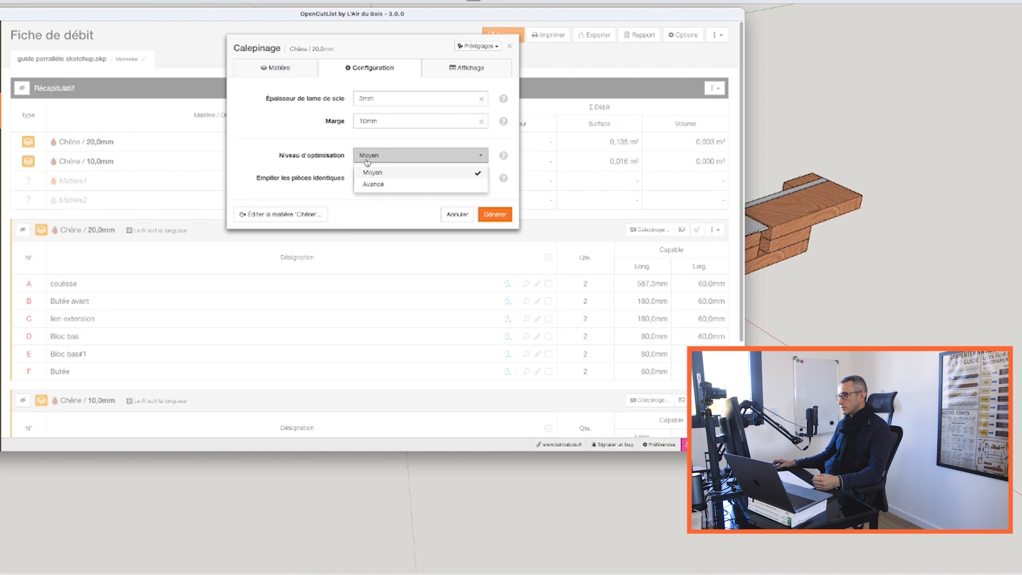
click(375, 184)
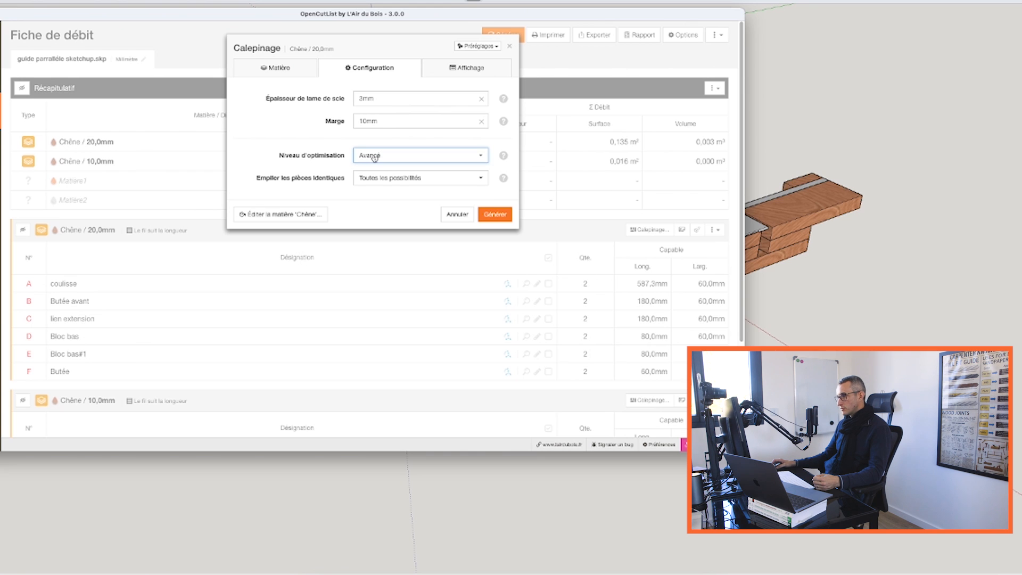
click(384, 177)
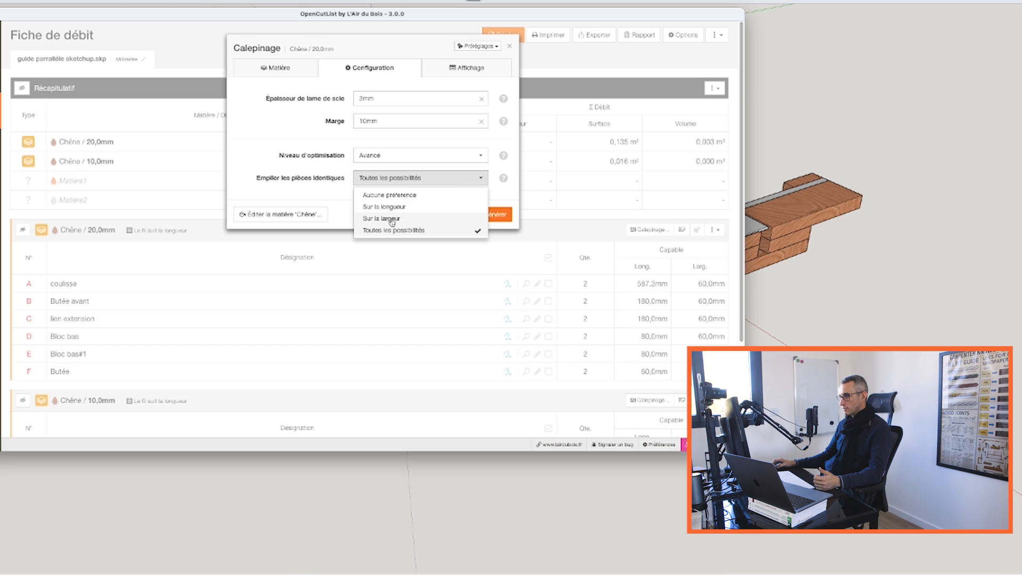
click(343, 187)
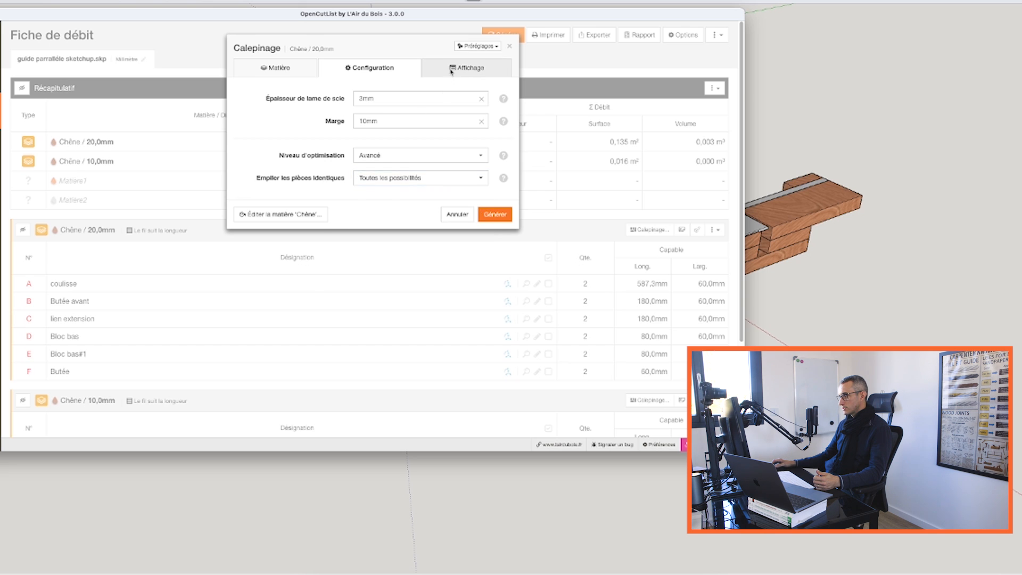
Review the layout's display options for part identification and primary cuts, keep them as they are, and generate the cutting layout.
click(450, 69)
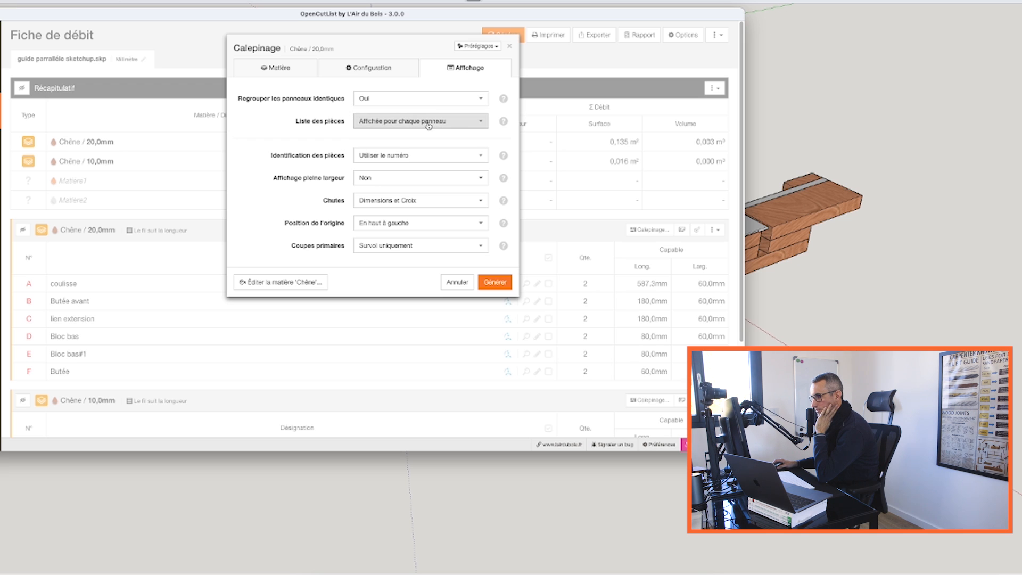
click(386, 157)
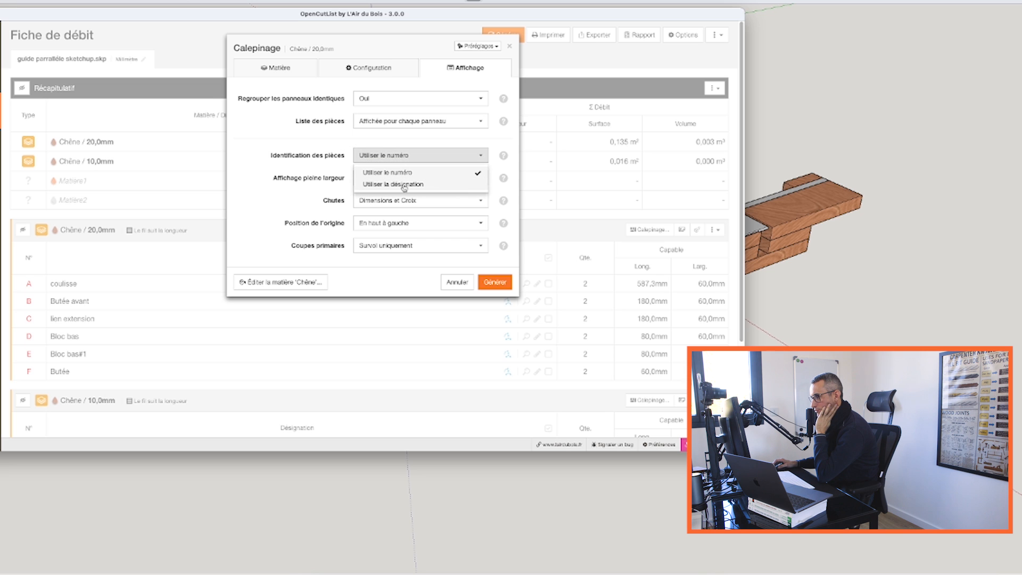
click(291, 166)
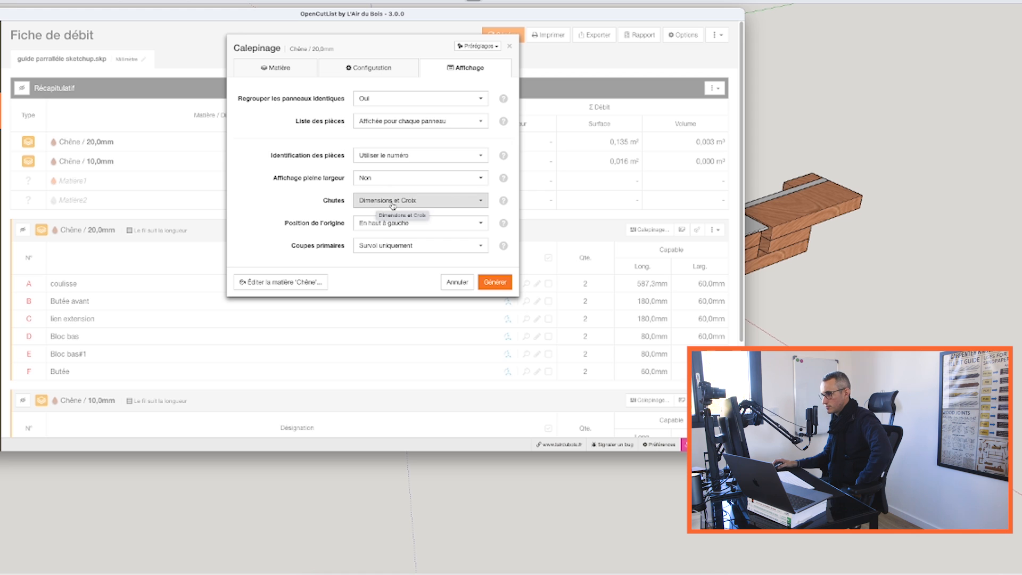
click(397, 246)
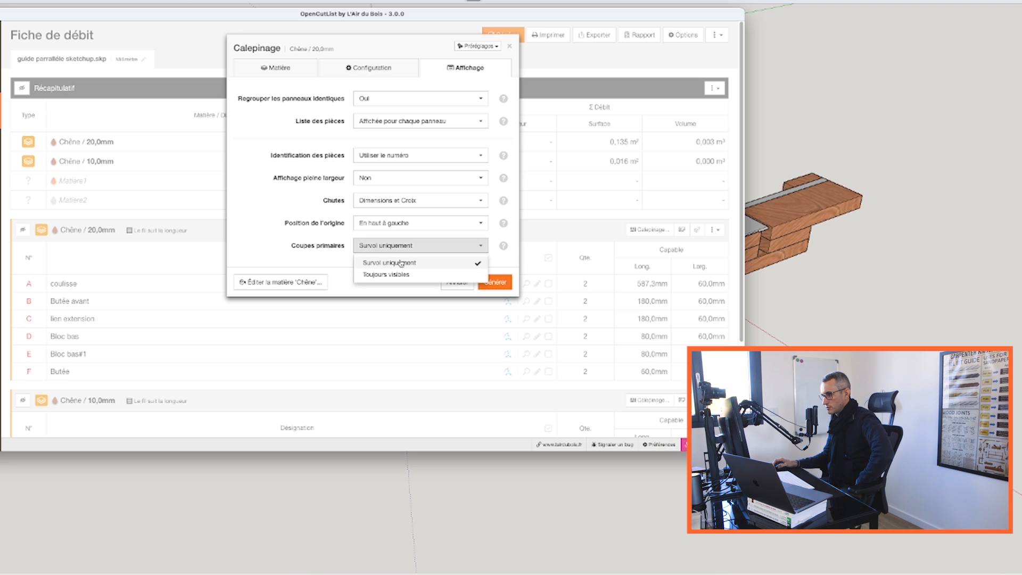
click(312, 240)
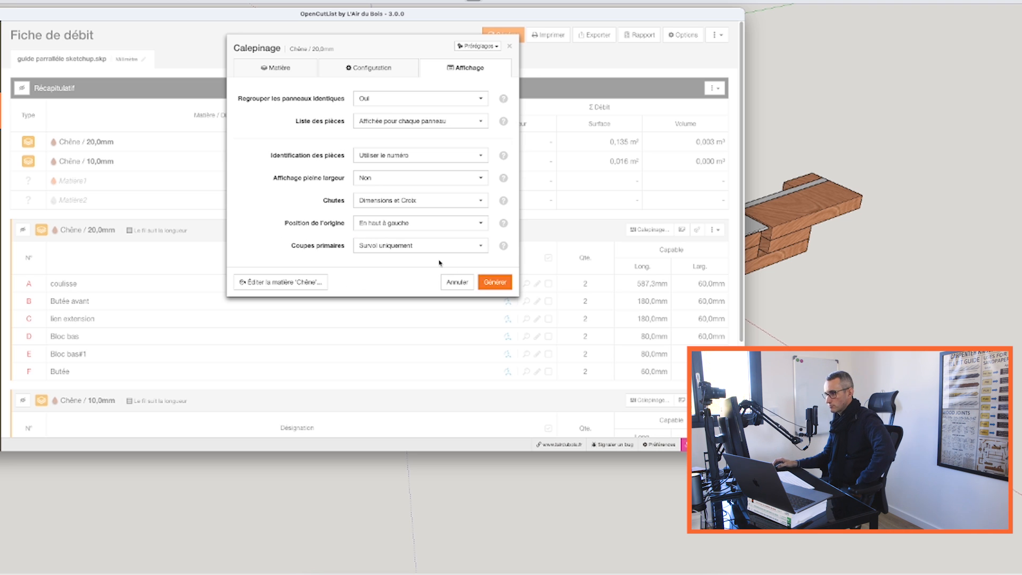
mouse_move(504, 247)
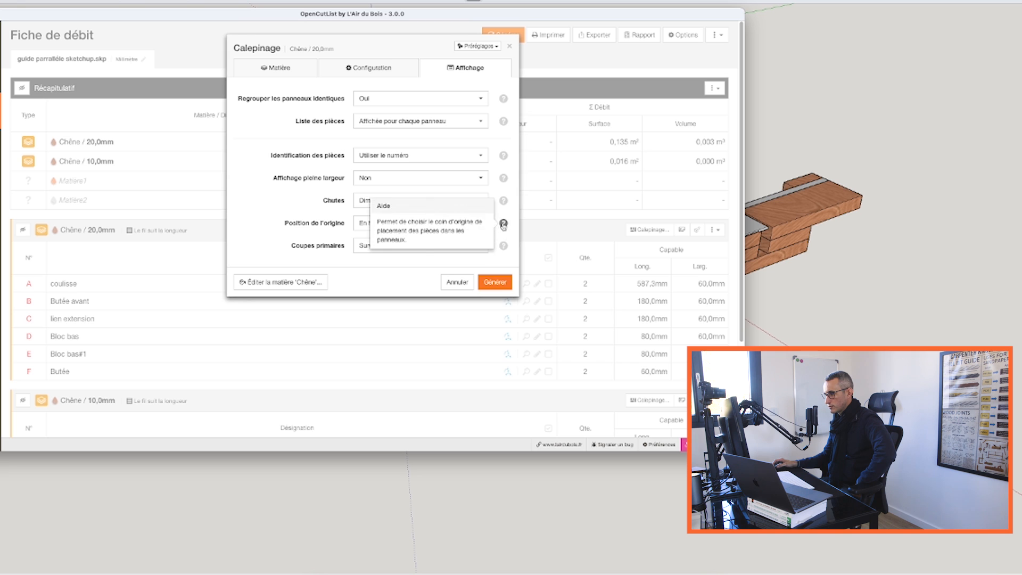
click(495, 282)
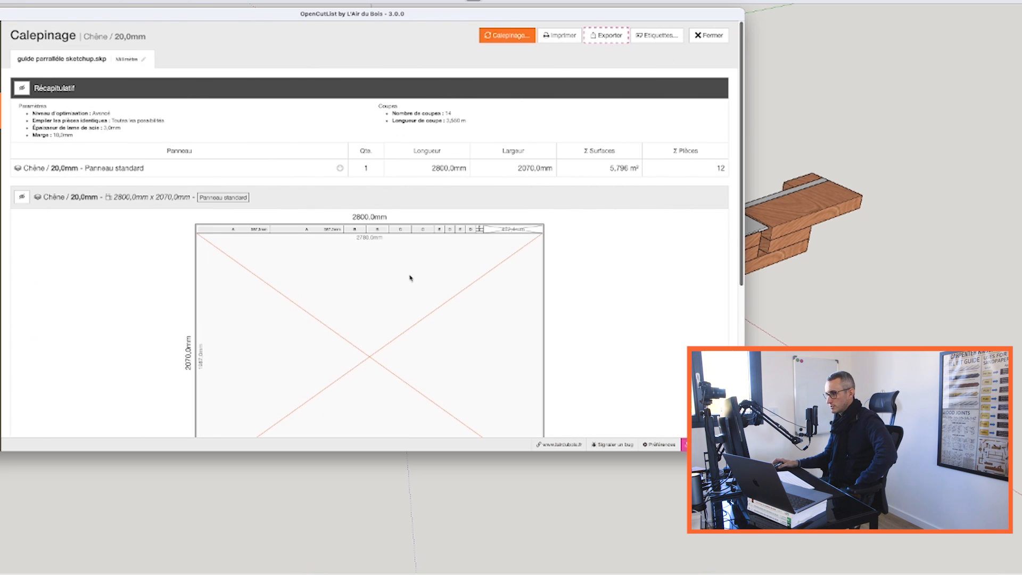
Examine the Chêne / 20,0mm cutting layout: its summary, the parts placed on the standard panel, the offcut and the parts list.
scroll(301, 270, down, 3)
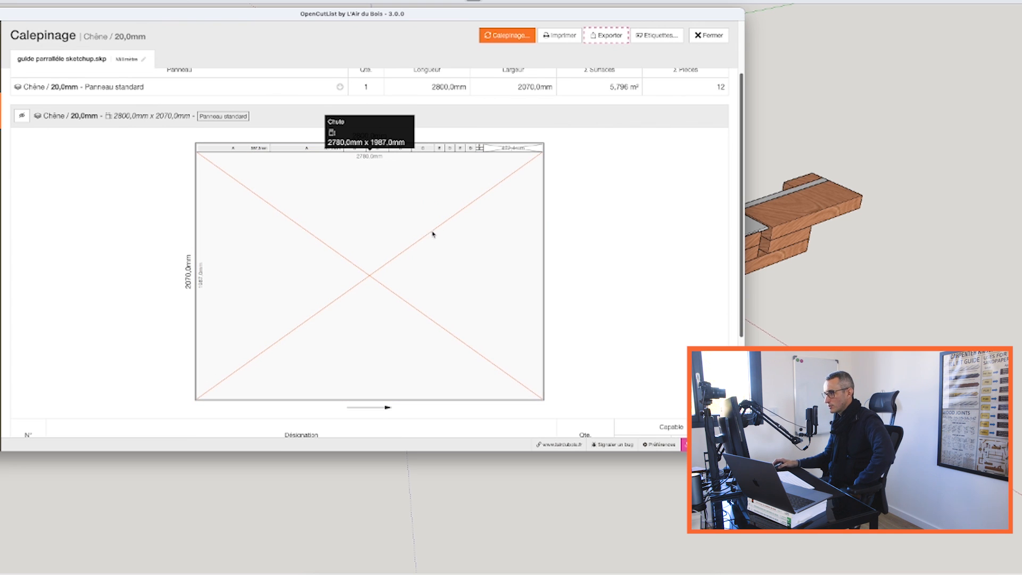
scroll(349, 228, up, 2)
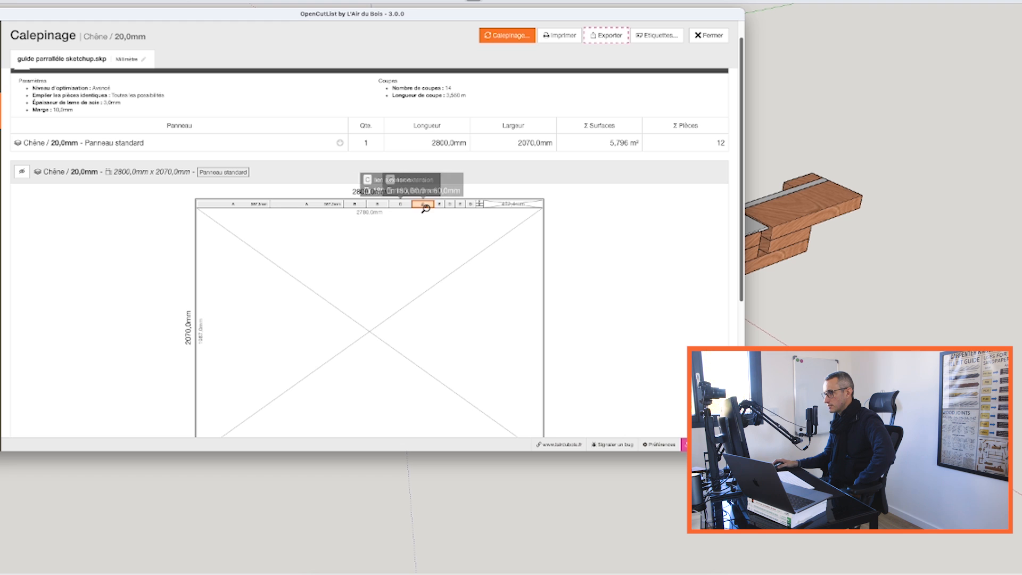
scroll(166, 264, down, 3)
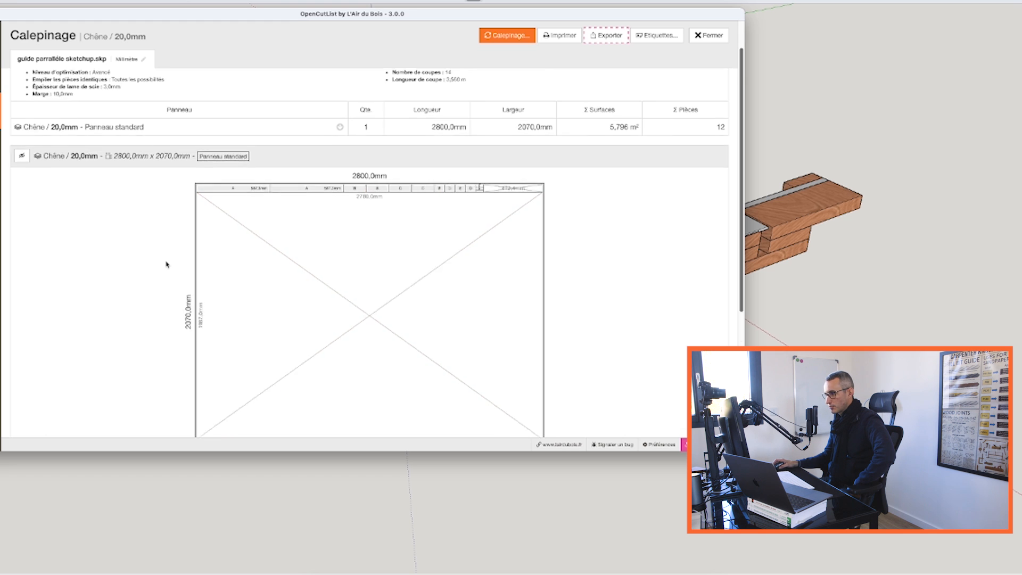
scroll(167, 263, down, 3)
scroll(166, 263, up, 7)
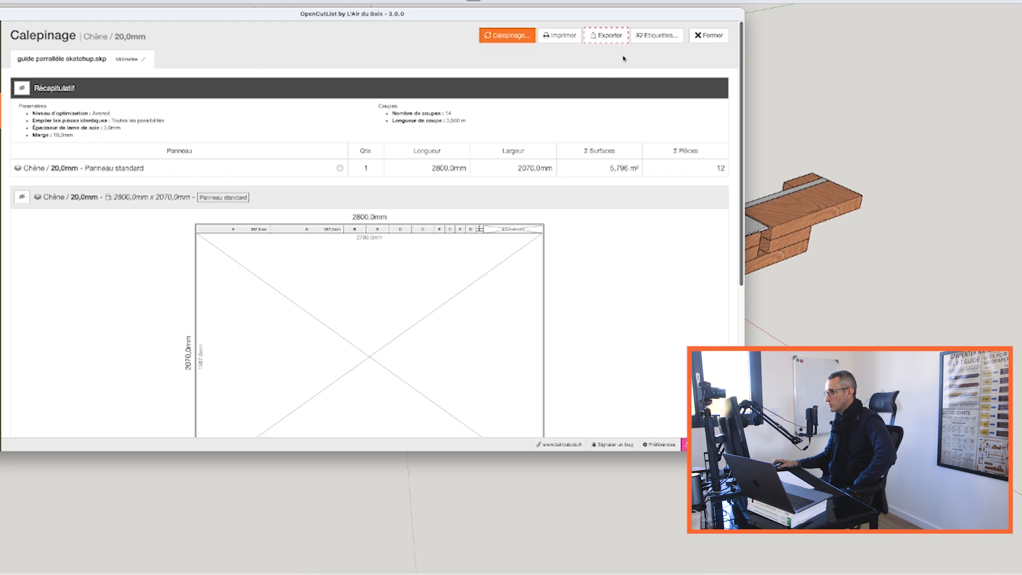
mouse_move(541, 324)
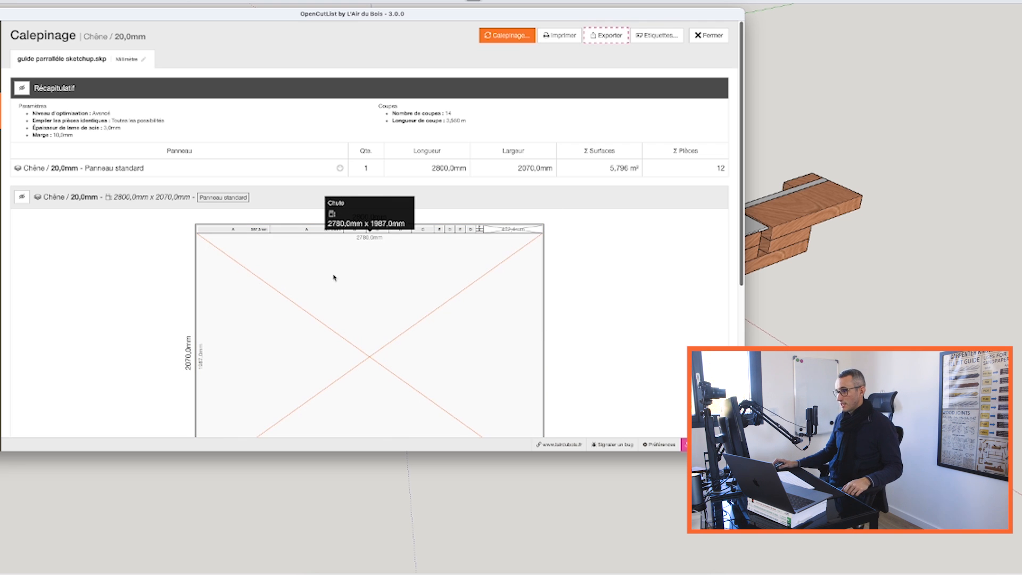
scroll(616, 315, down, 5)
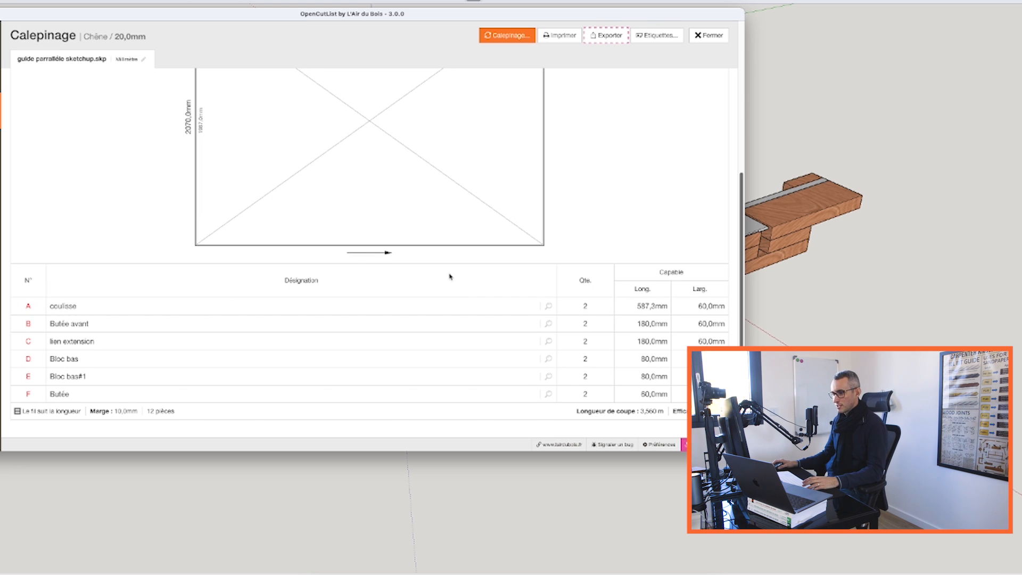
scroll(450, 276, up, 5)
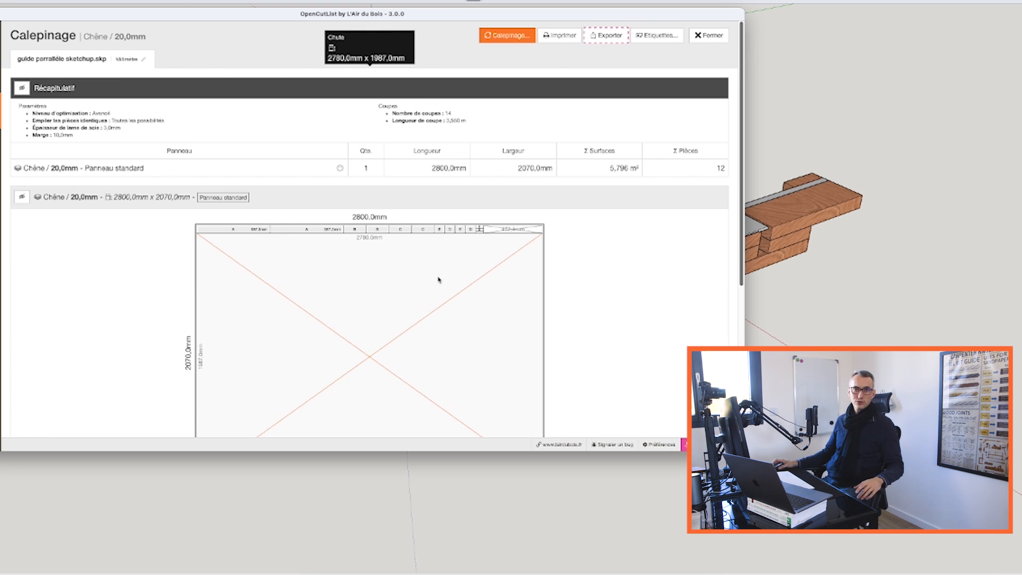
scroll(451, 276, down, 2)
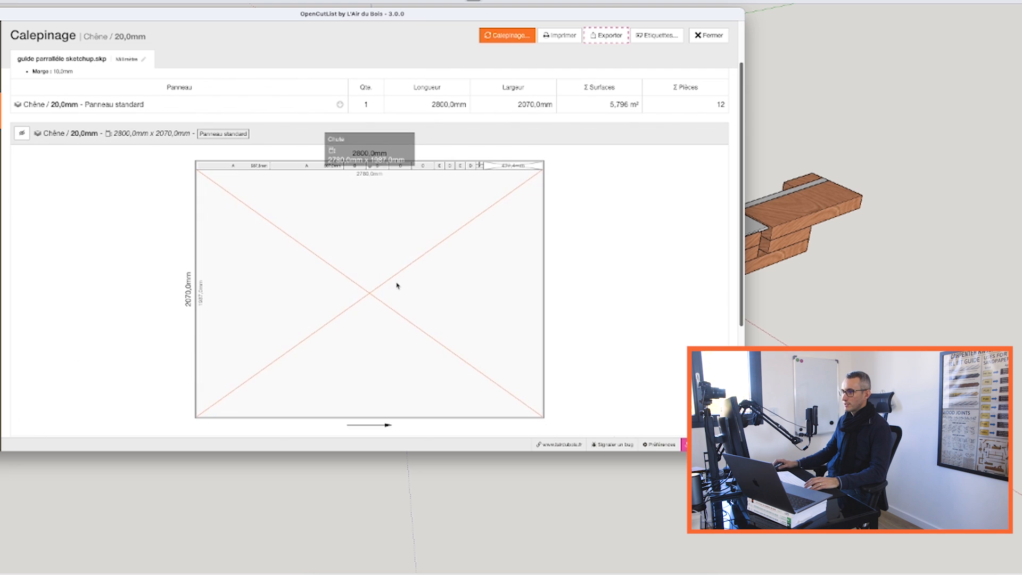